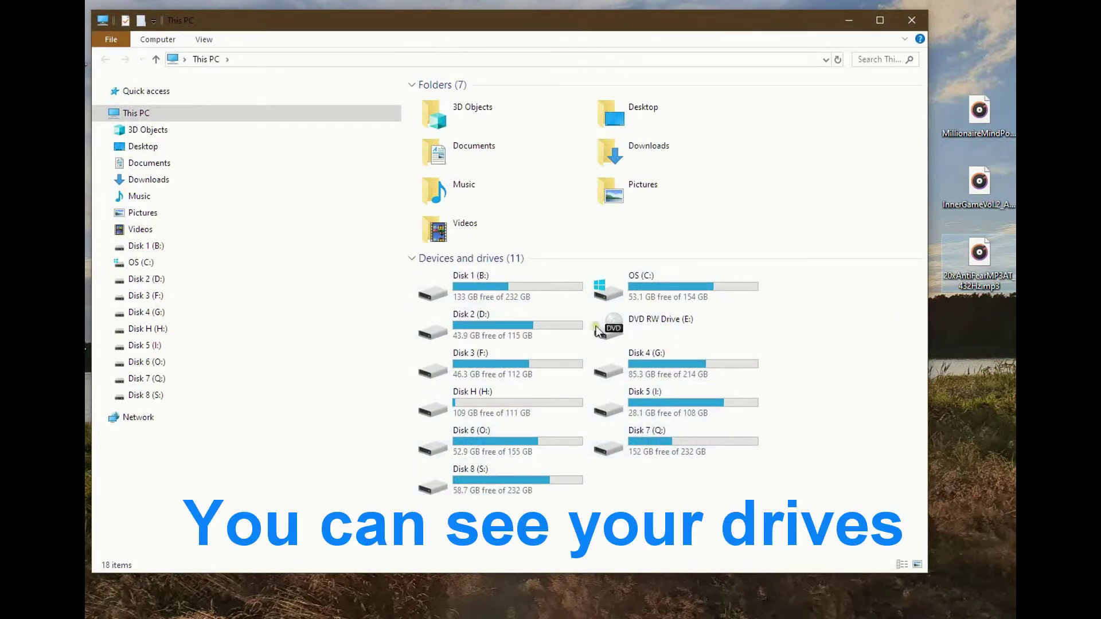
Wait for USB DISK (J:), 14.4 GB free, to appear under Devices and drives in This PC.
{"action": "mouse_move", "coordinate": [649, 396]}
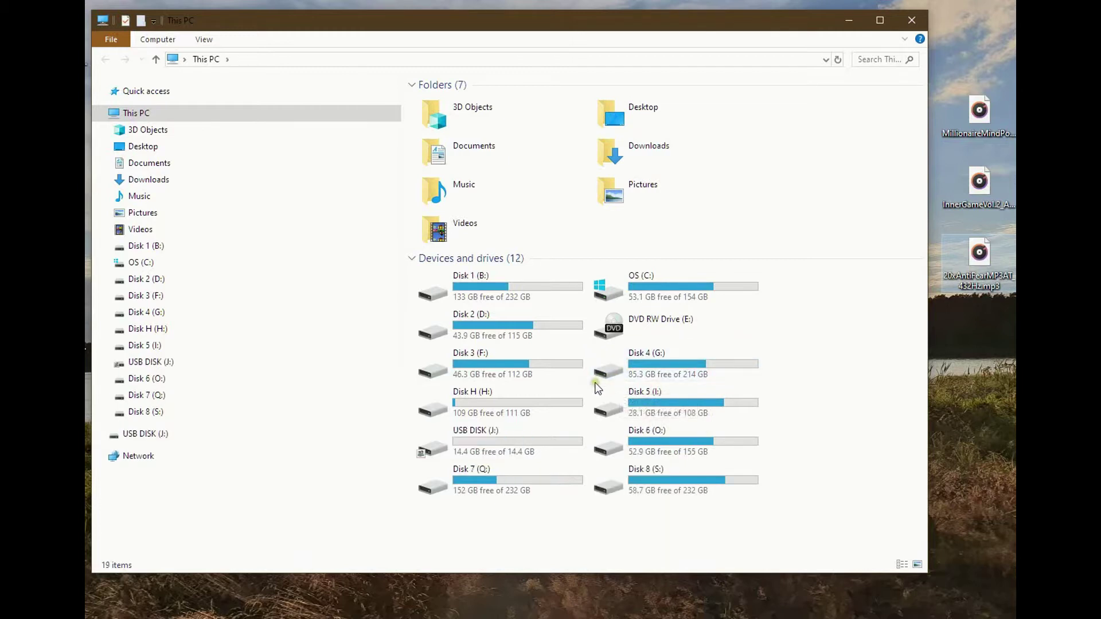
Open the empty USB DISK (J:) and narrow its window to expose the desktop.
{"action": "double_click", "coordinate": [493, 440]}
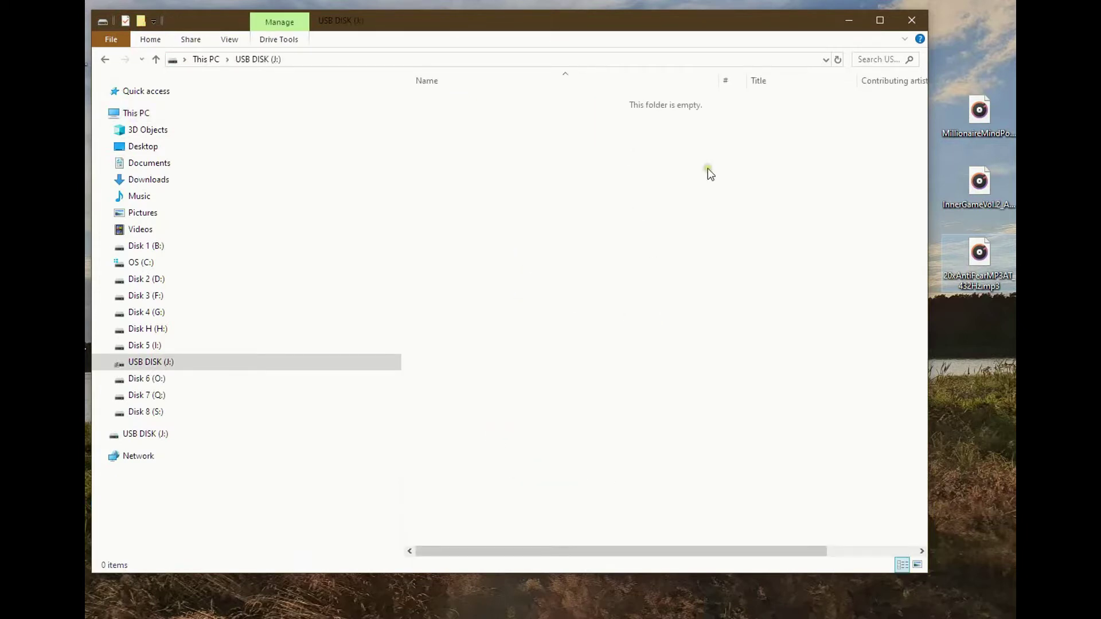
{"action": "left_click_drag", "start_coordinate": [784, 20], "coordinate": [784, 20]}
{"action": "left_click_drag", "start_coordinate": [928, 167], "coordinate": [850, 166]}
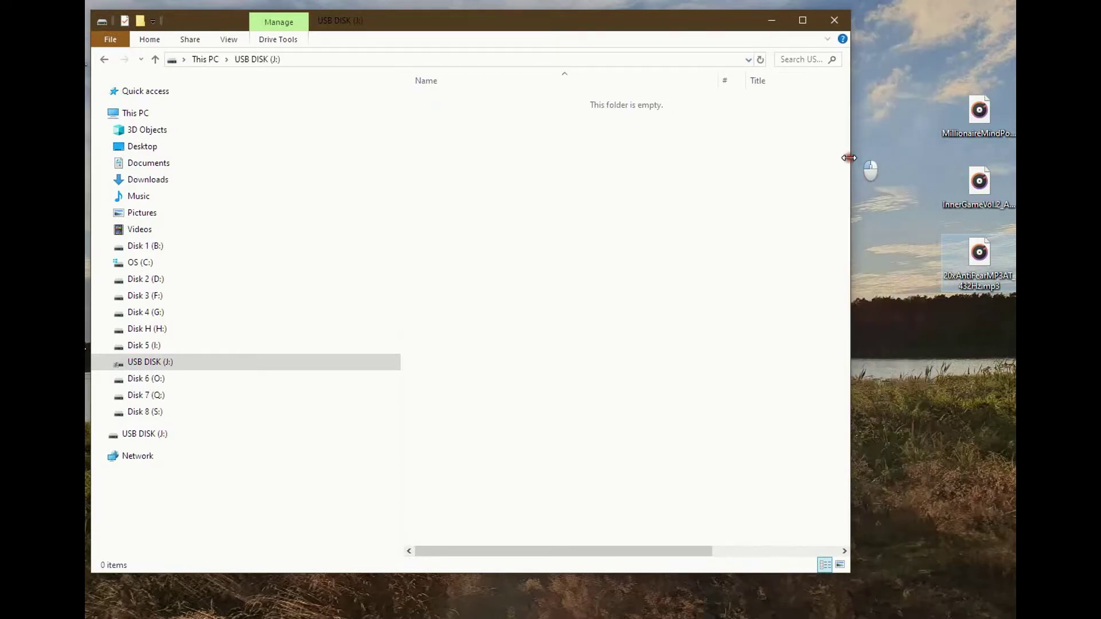
Line up the MillionaireMindPowers, InnerGame and 20xAntiFear MP3 icons beside the window.
{"action": "left_click_drag", "start_coordinate": [983, 116], "coordinate": [922, 115]}
{"action": "left_click_drag", "start_coordinate": [972, 167], "coordinate": [897, 167]}
{"action": "left_click_drag", "start_coordinate": [977, 259], "coordinate": [900, 262]}
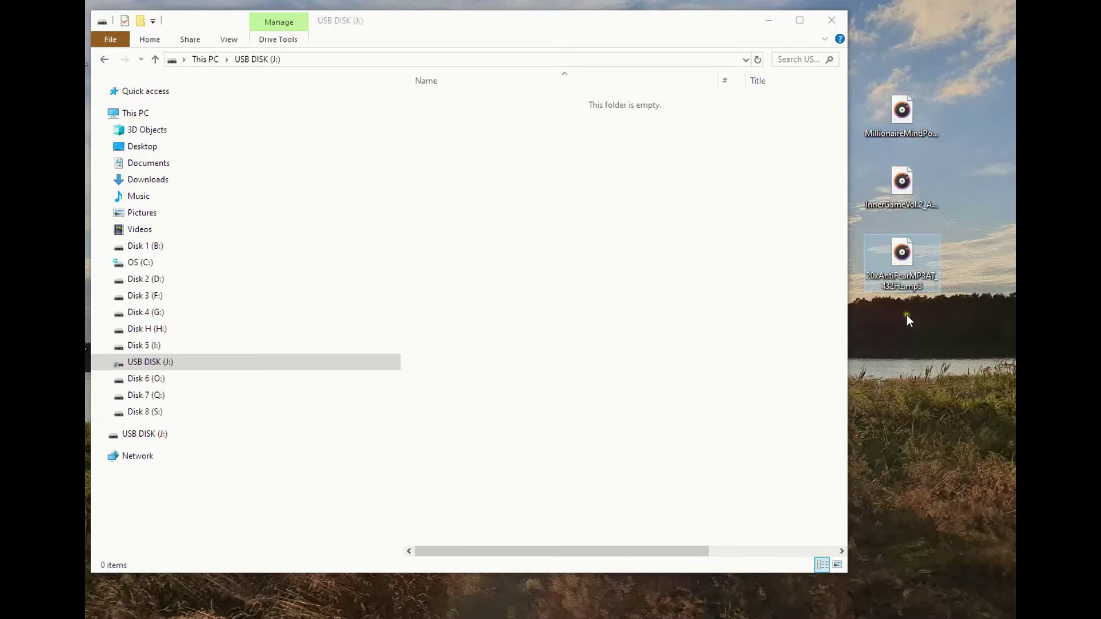
Reveal the full names of the MillionaireMindPowers and InnerGameVol.2 MP3 files.
{"action": "left_click", "coordinate": [902, 113]}
{"action": "left_click_drag", "start_coordinate": [900, 121], "coordinate": [903, 116]}
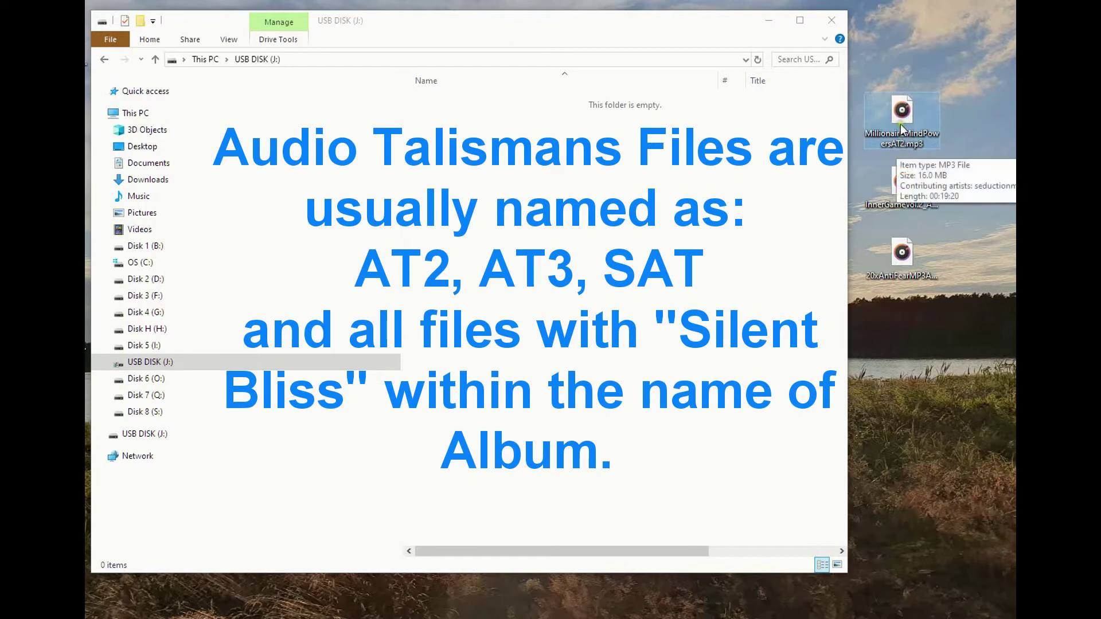
{"action": "mouse_move", "coordinate": [906, 138]}
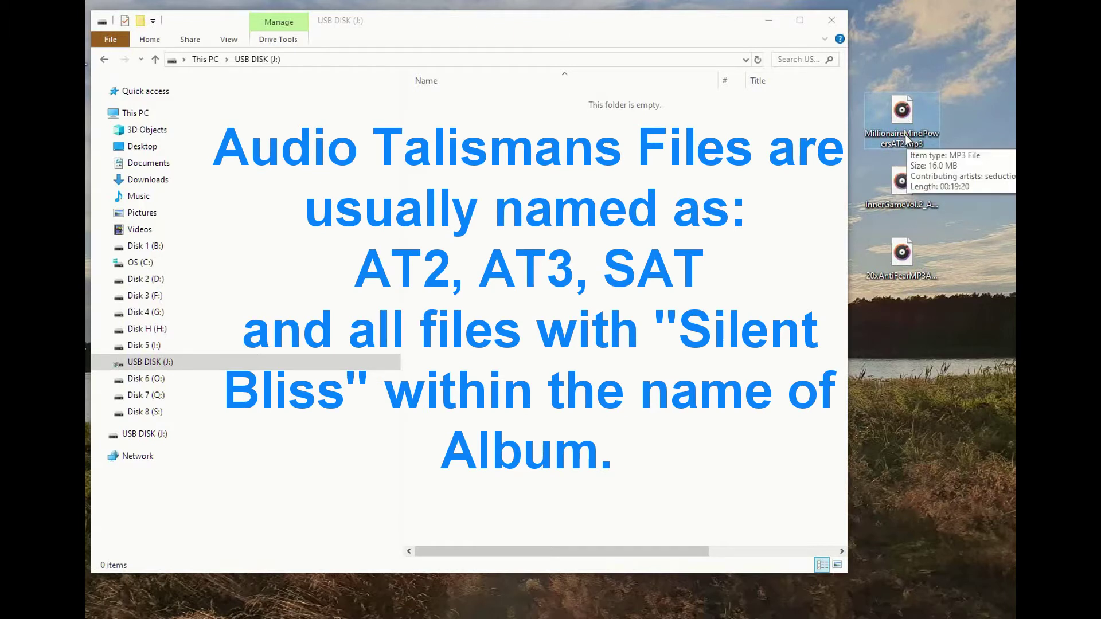
{"action": "mouse_move", "coordinate": [903, 179]}
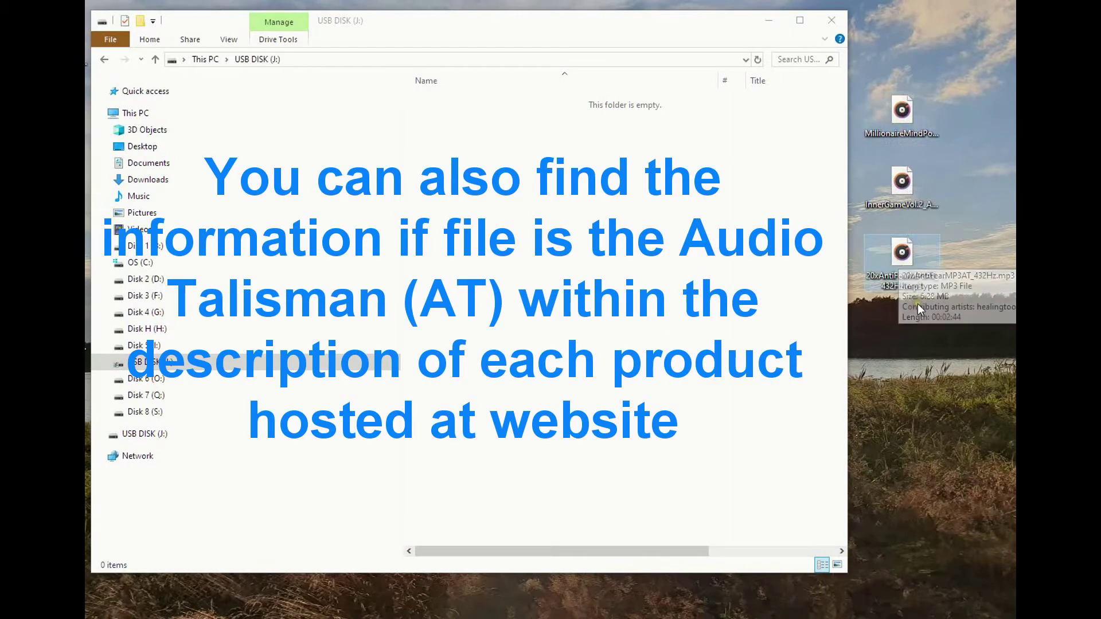
{"action": "left_click", "coordinate": [899, 136]}
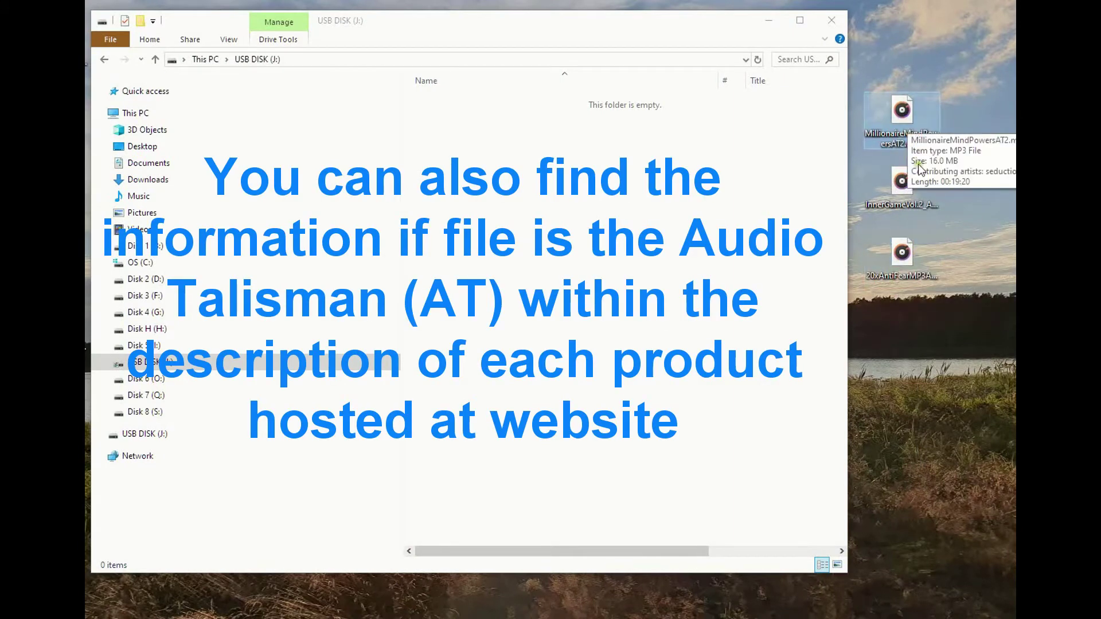
{"action": "left_click", "coordinate": [906, 180]}
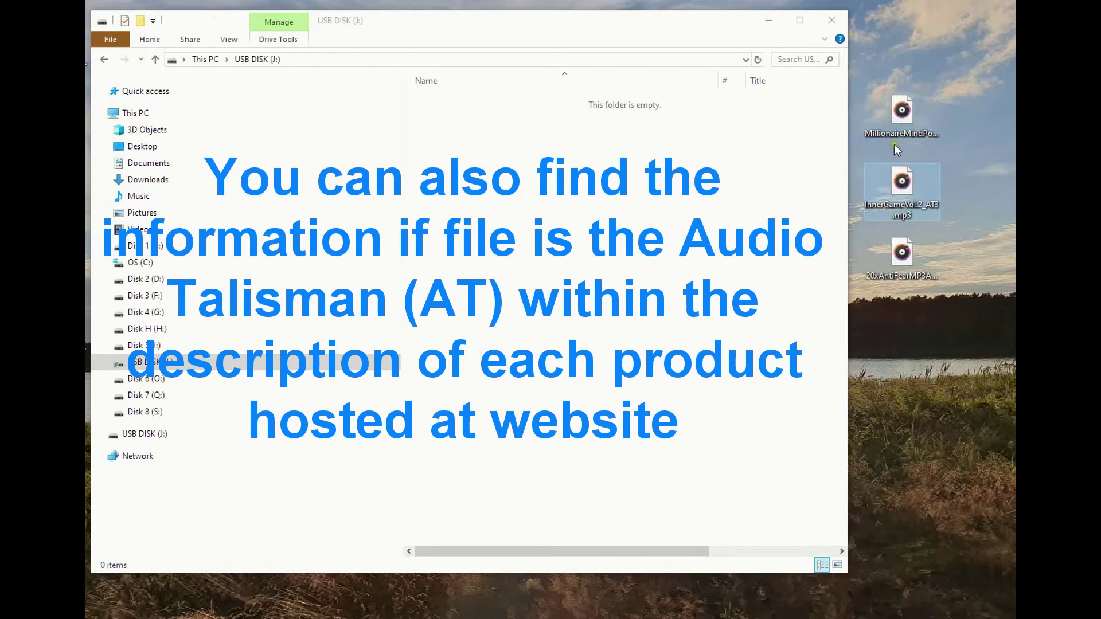
Copy MillionaireMindPowersAT2.mp3 onto USB DISK (J:) and put it on the clipboard.
{"action": "mouse_move", "coordinate": [908, 114]}
{"action": "left_click_drag", "start_coordinate": [907, 115], "coordinate": [472, 181]}
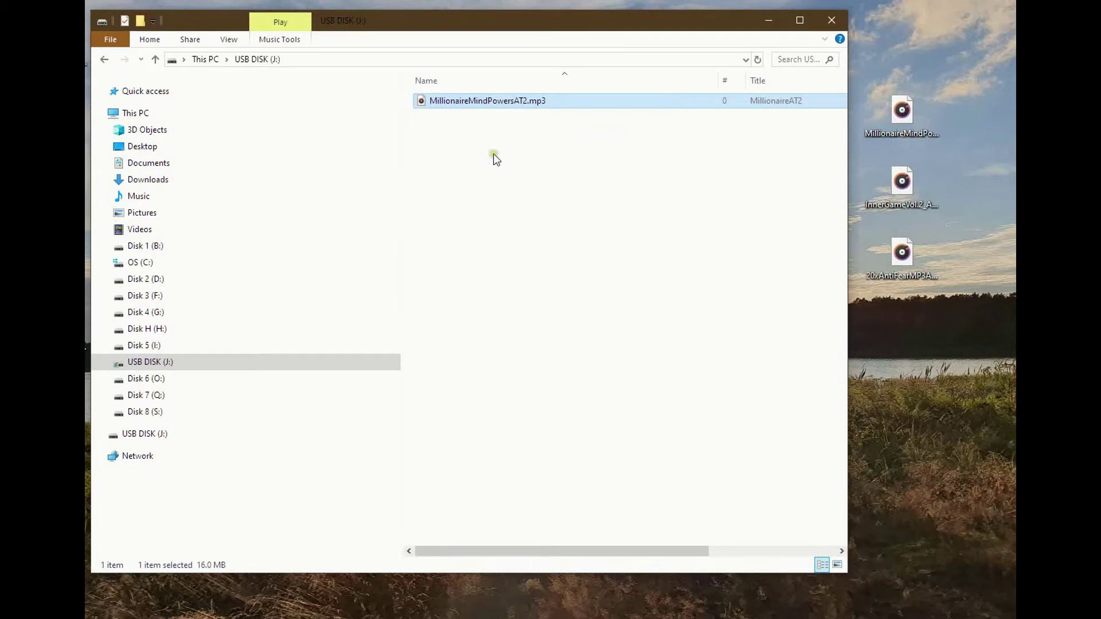
{"action": "right_click", "coordinate": [507, 101]}
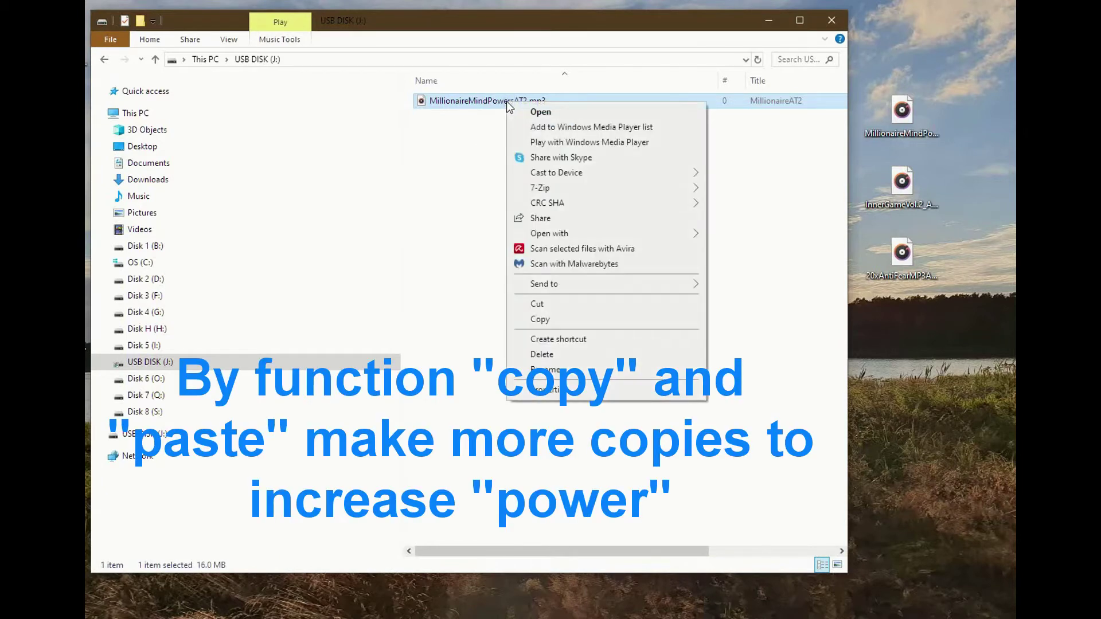
{"action": "left_click", "coordinate": [562, 322]}
Paste three duplicates of MillionaireMindPowersAT2.mp3 into the USB disk, making four copies.
{"action": "right_click", "coordinate": [527, 156]}
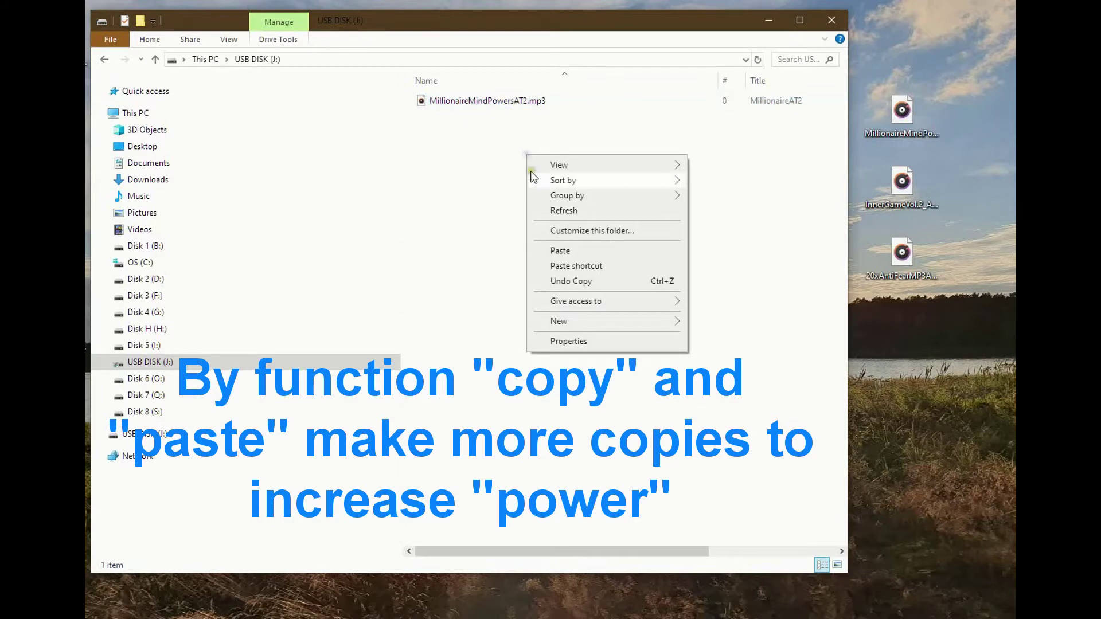
{"action": "left_click", "coordinate": [560, 251]}
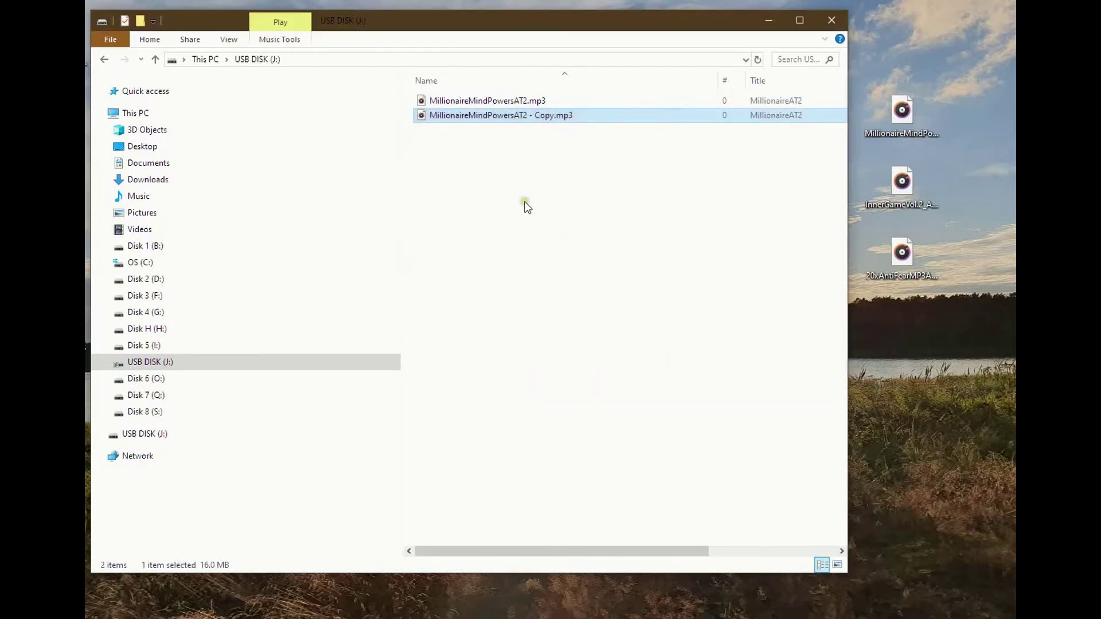
{"action": "right_click", "coordinate": [522, 189]}
{"action": "left_click", "coordinate": [571, 280]}
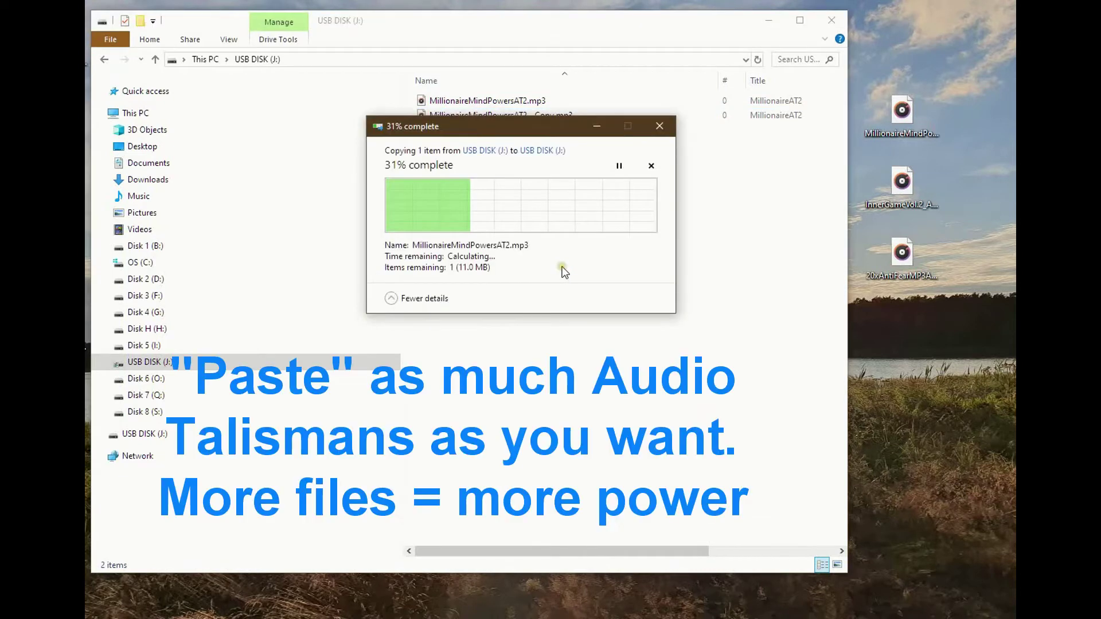
{"action": "right_click", "coordinate": [535, 197]}
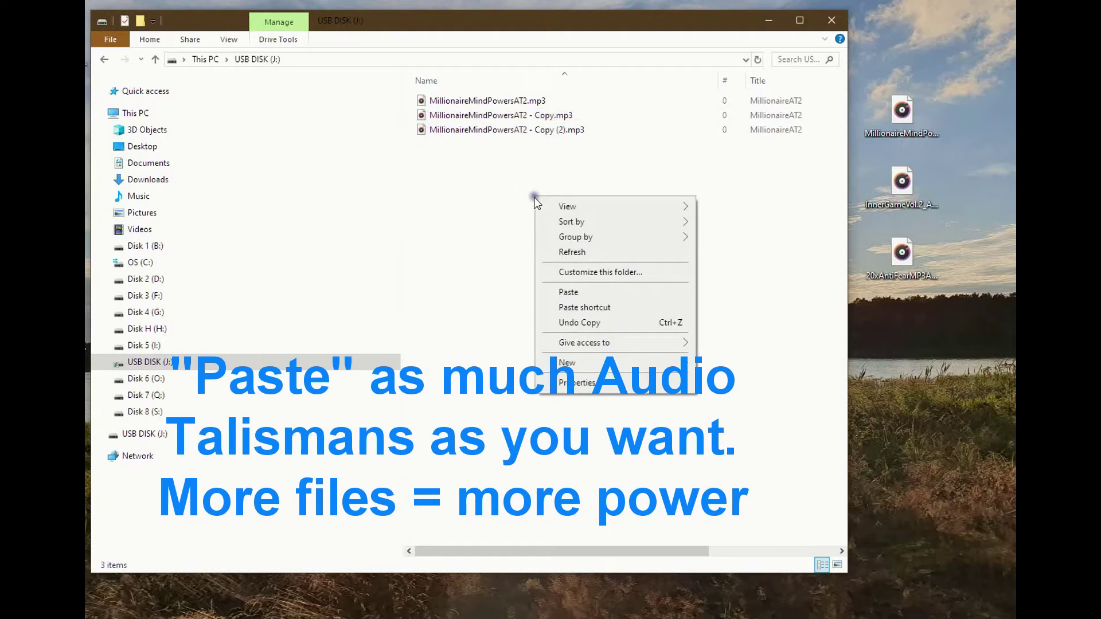
{"action": "left_click", "coordinate": [569, 293]}
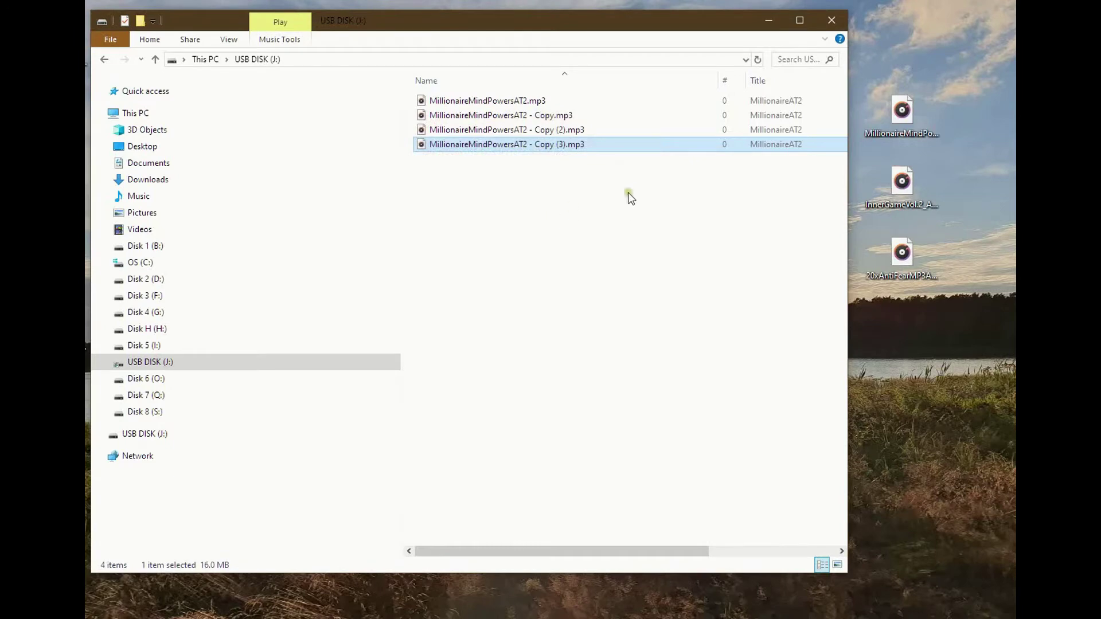
Copy all four MillionaireMindPowersAT2 files and paste them, giving eight on the disk.
{"action": "left_click_drag", "start_coordinate": [593, 198], "coordinate": [492, 99]}
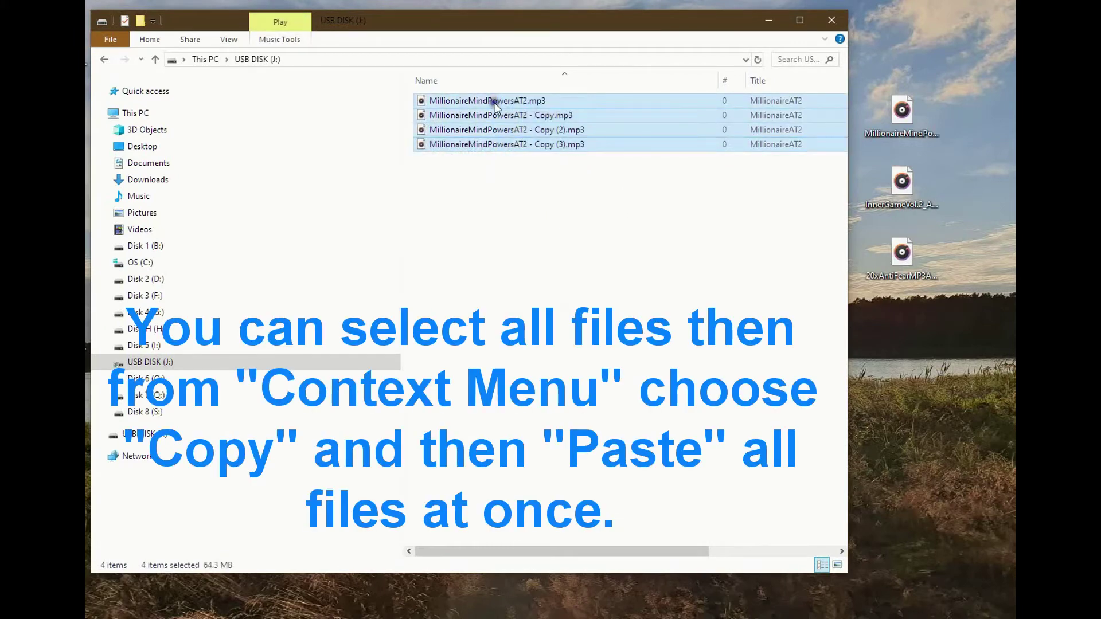
{"action": "right_click", "coordinate": [495, 102]}
{"action": "left_click", "coordinate": [525, 290]}
{"action": "right_click", "coordinate": [517, 208]}
{"action": "left_click", "coordinate": [562, 303]}
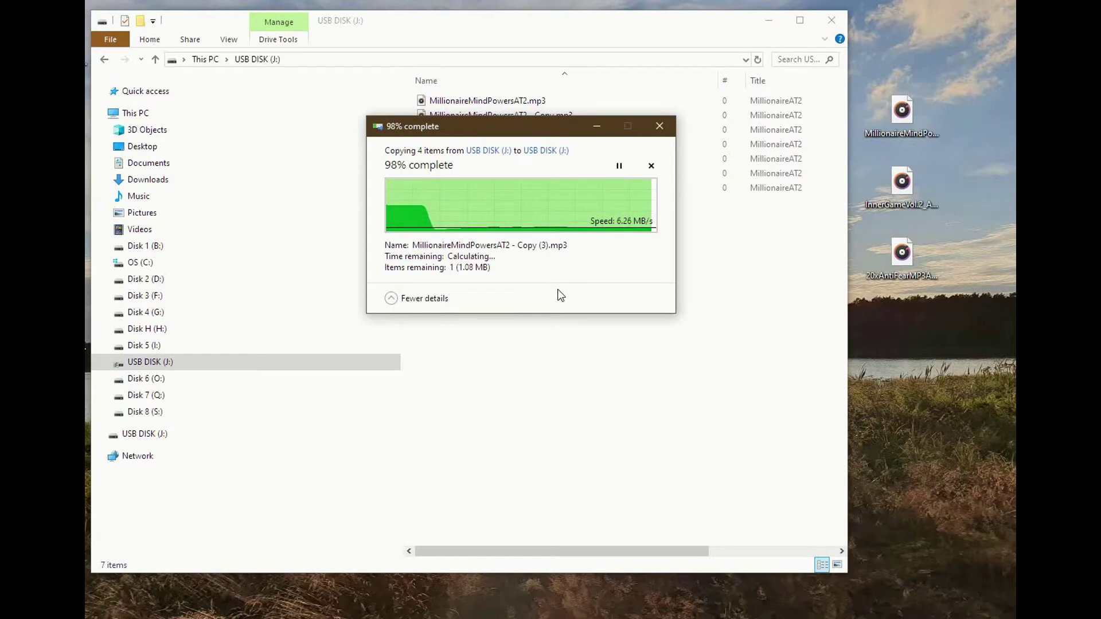
{"action": "left_click", "coordinate": [774, 285]}
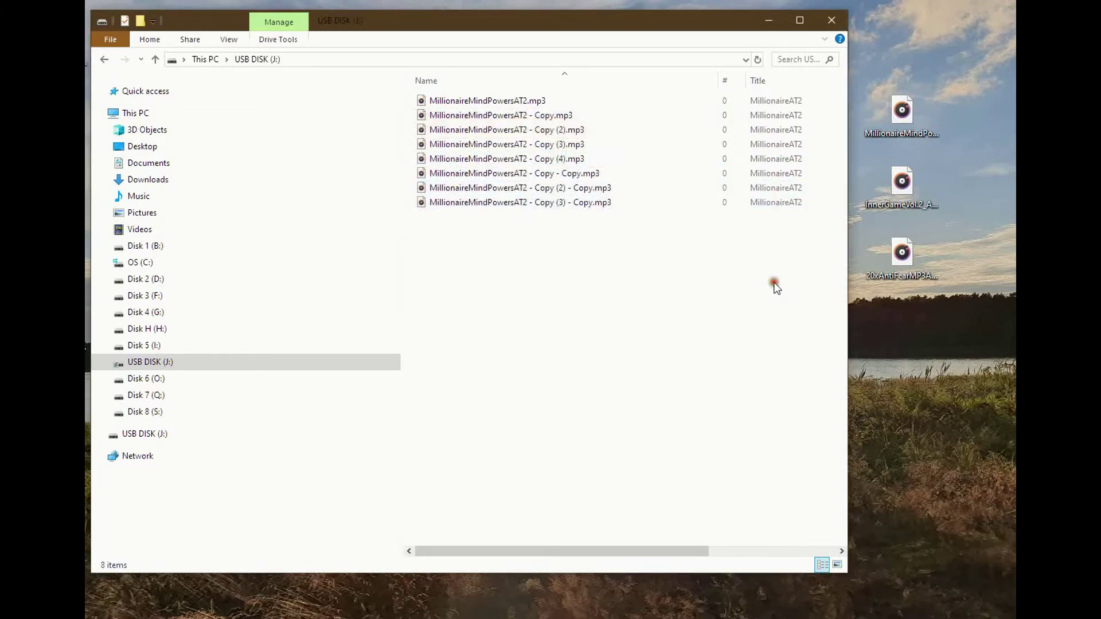
Copy InnerGameVol.2_AT3.mp3 onto the USB disk and paste three duplicates of it.
{"action": "left_click_drag", "start_coordinate": [908, 194], "coordinate": [576, 317]}
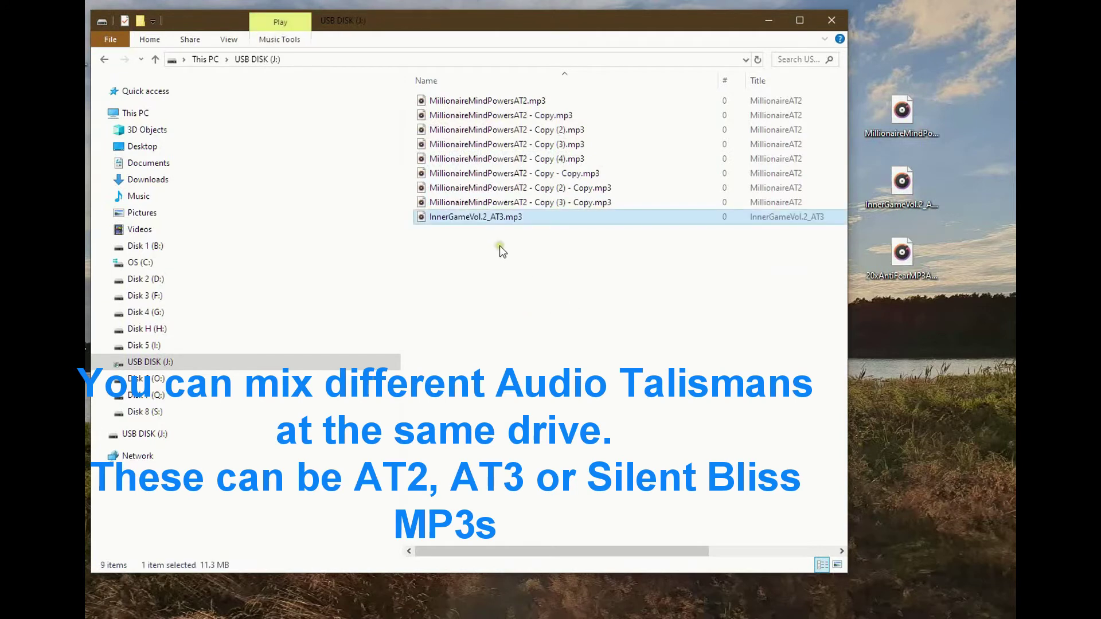
{"action": "right_click", "coordinate": [510, 218]}
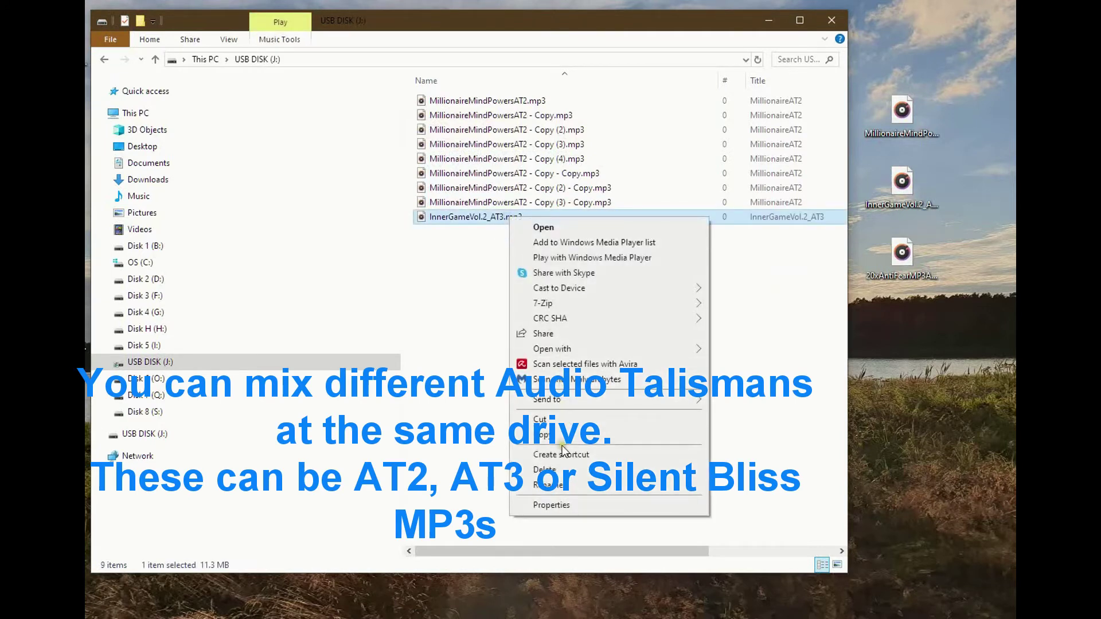
{"action": "key", "text": "Escape"}
{"action": "right_click", "coordinate": [517, 278]}
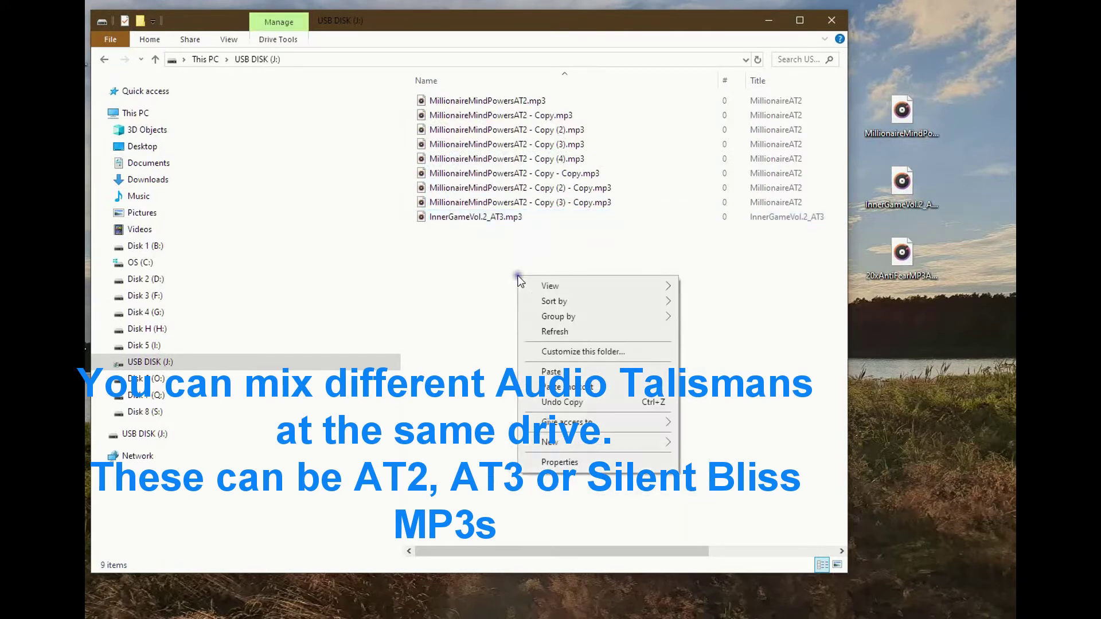
{"action": "left_click", "coordinate": [560, 371]}
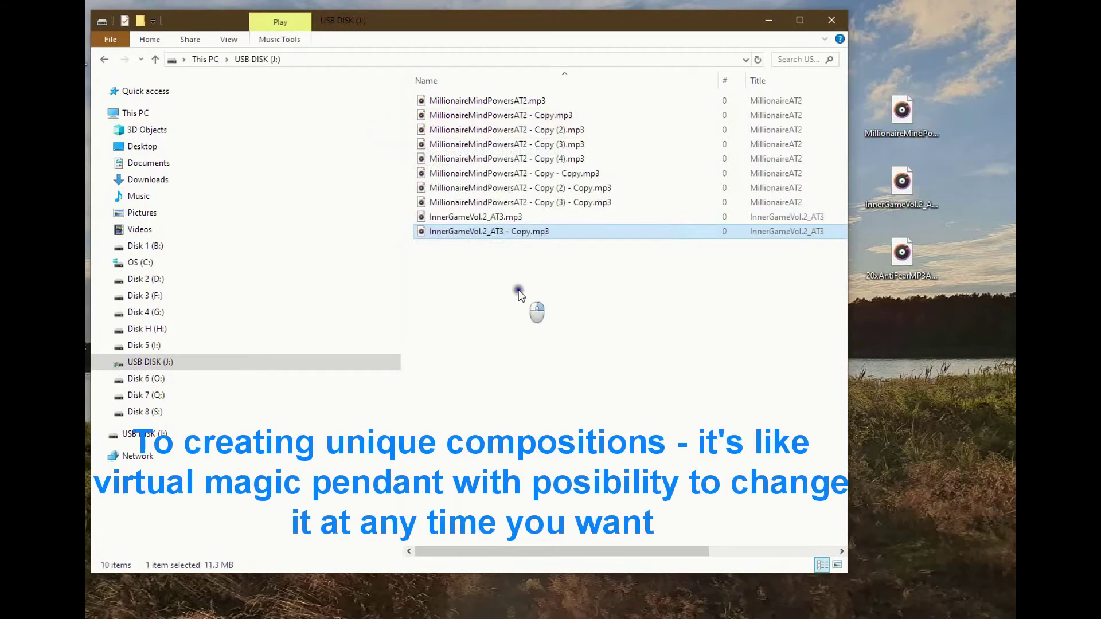
{"action": "right_click", "coordinate": [534, 292]}
{"action": "left_click", "coordinate": [567, 385]}
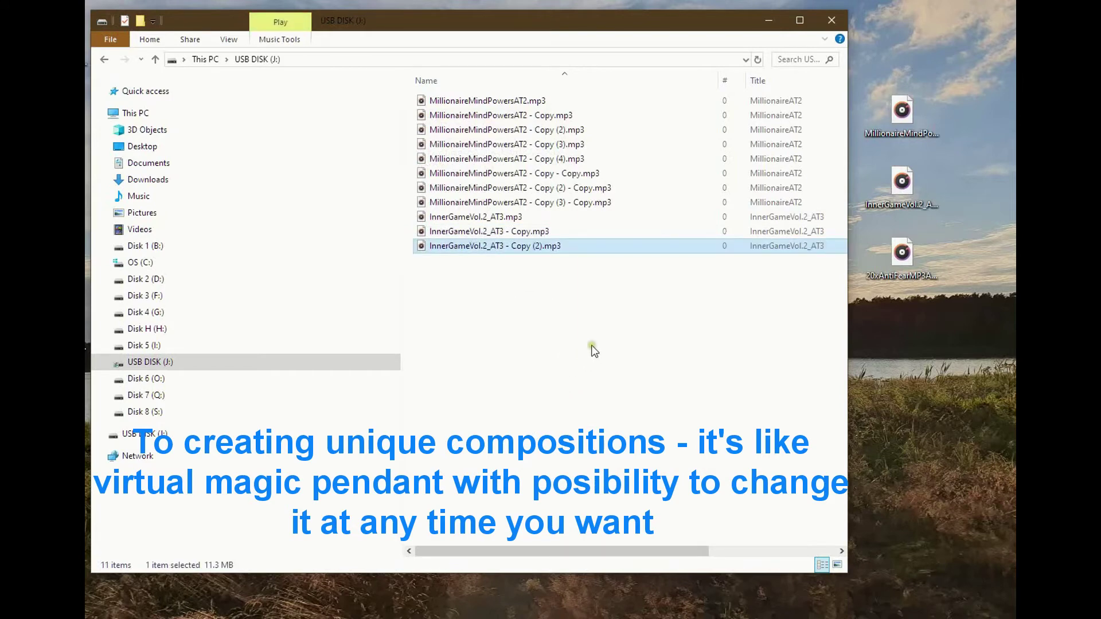
{"action": "right_click", "coordinate": [582, 328]}
{"action": "left_click", "coordinate": [614, 423]}
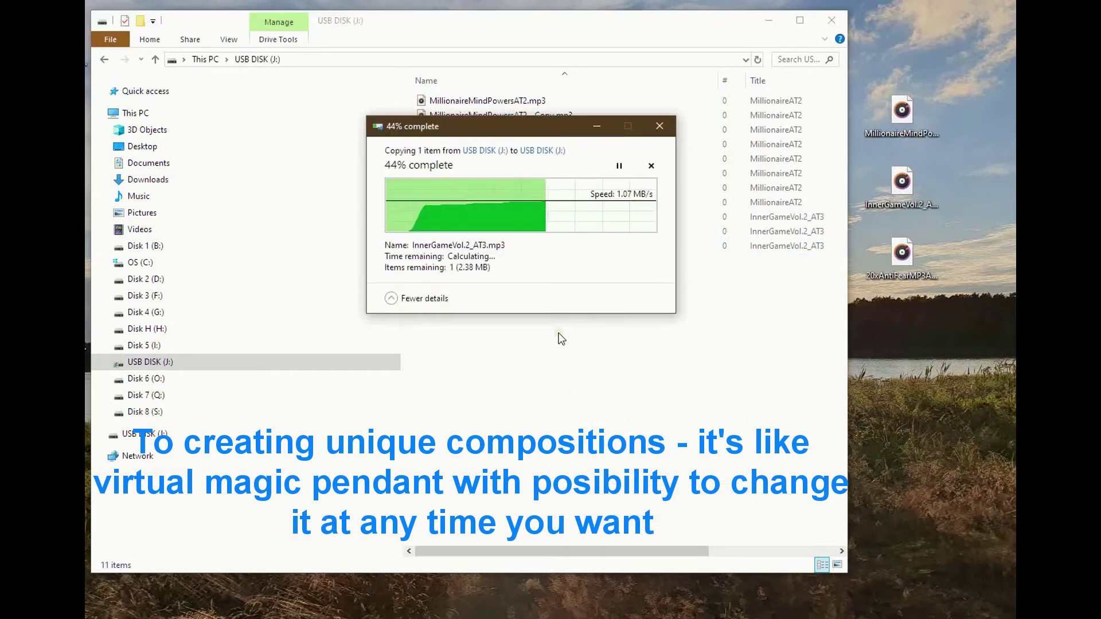
Duplicate the four InnerGameVol.2_AT3 files to reach eight, then select the 20xAntiFear desktop MP3.
{"action": "left_click_drag", "start_coordinate": [562, 335], "coordinate": [502, 216]}
{"action": "right_click", "coordinate": [502, 216]}
{"action": "left_click", "coordinate": [555, 404]}
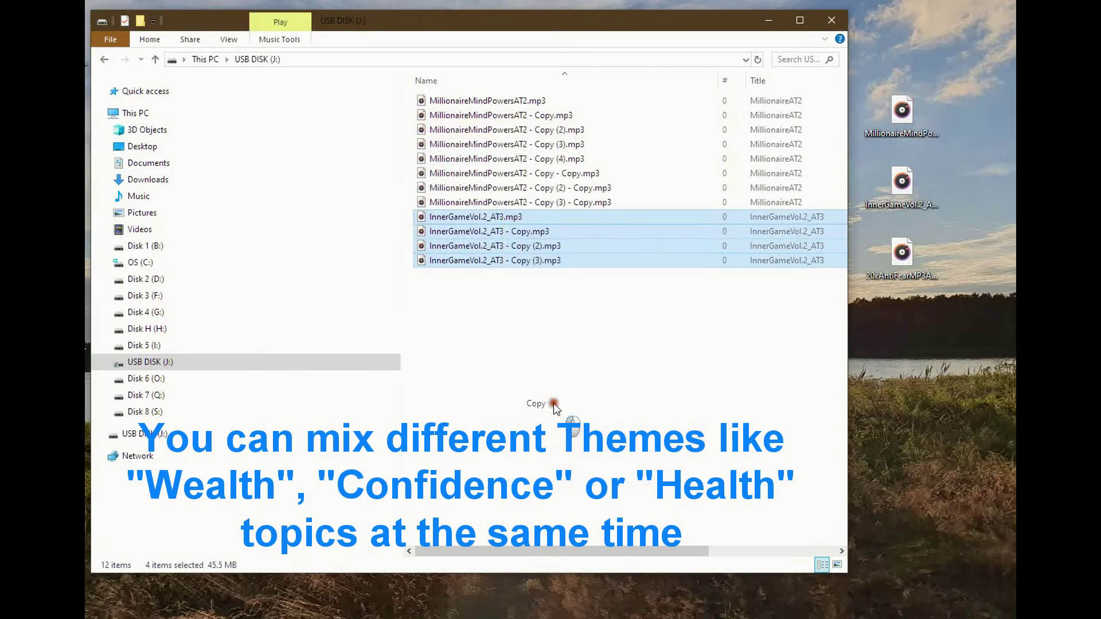
{"action": "right_click", "coordinate": [527, 311]}
{"action": "left_click", "coordinate": [559, 408]}
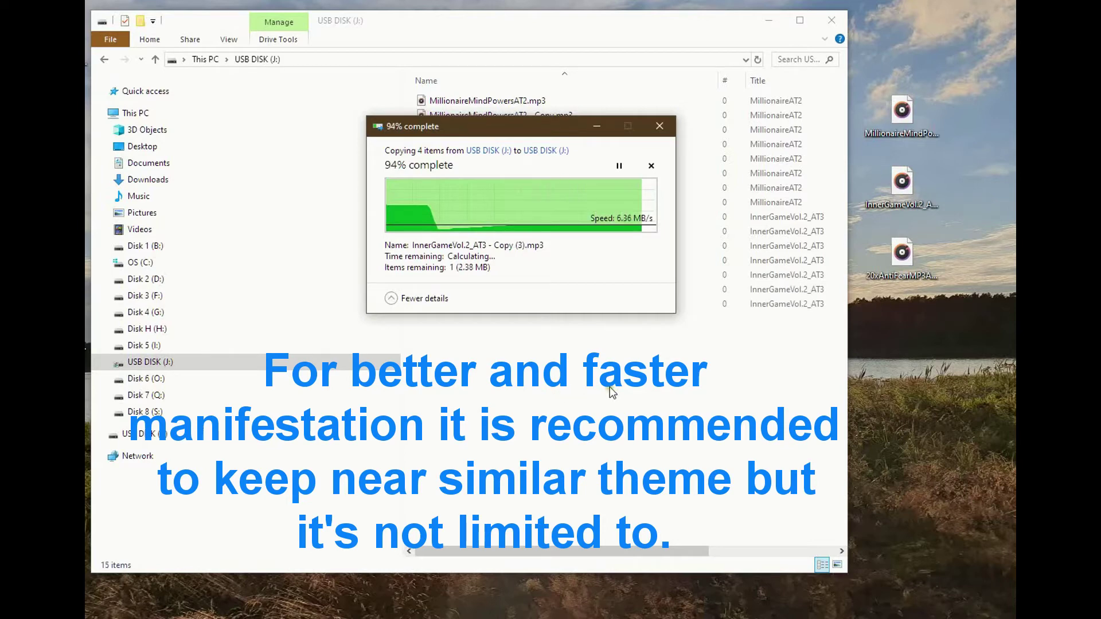
{"action": "left_click", "coordinate": [893, 339]}
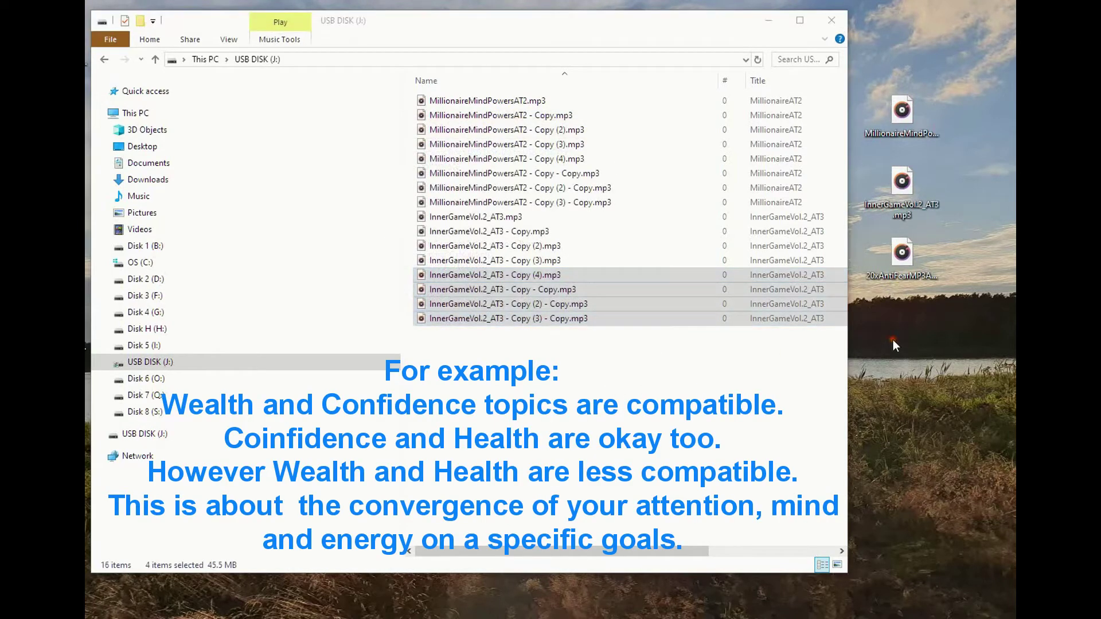
{"action": "left_click", "coordinate": [904, 264]}
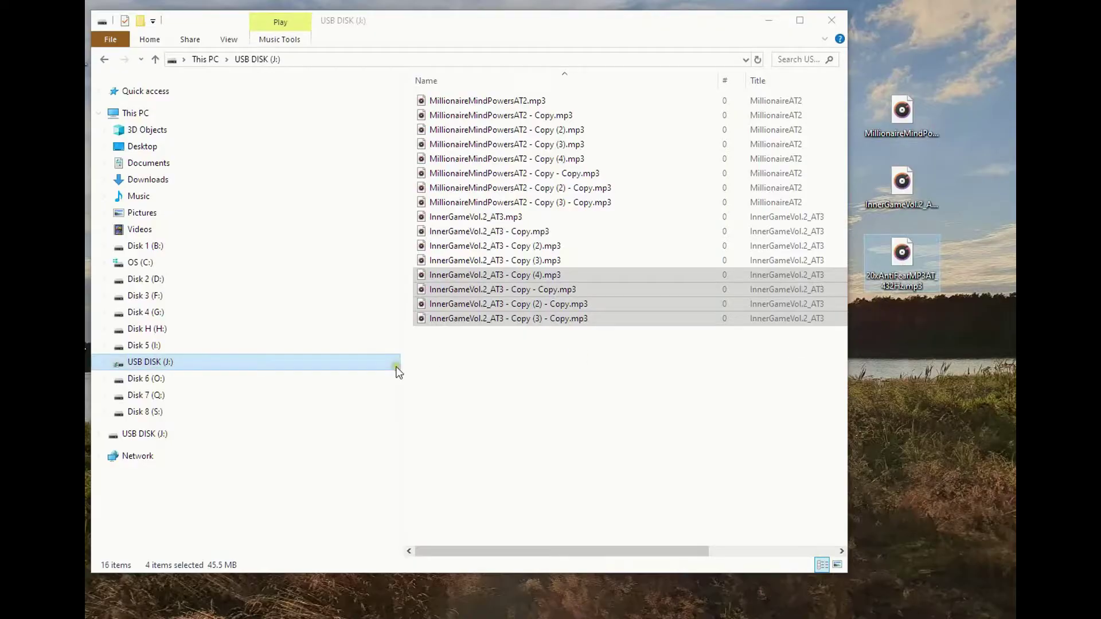
Clear the InnerGame selection and drop 20xAntiFearMP3AT_432Hz.mp3 into the USB DISK (J:) file list.
{"action": "left_click", "coordinate": [562, 377]}
{"action": "left_click_drag", "start_coordinate": [903, 267], "coordinate": [579, 431]}
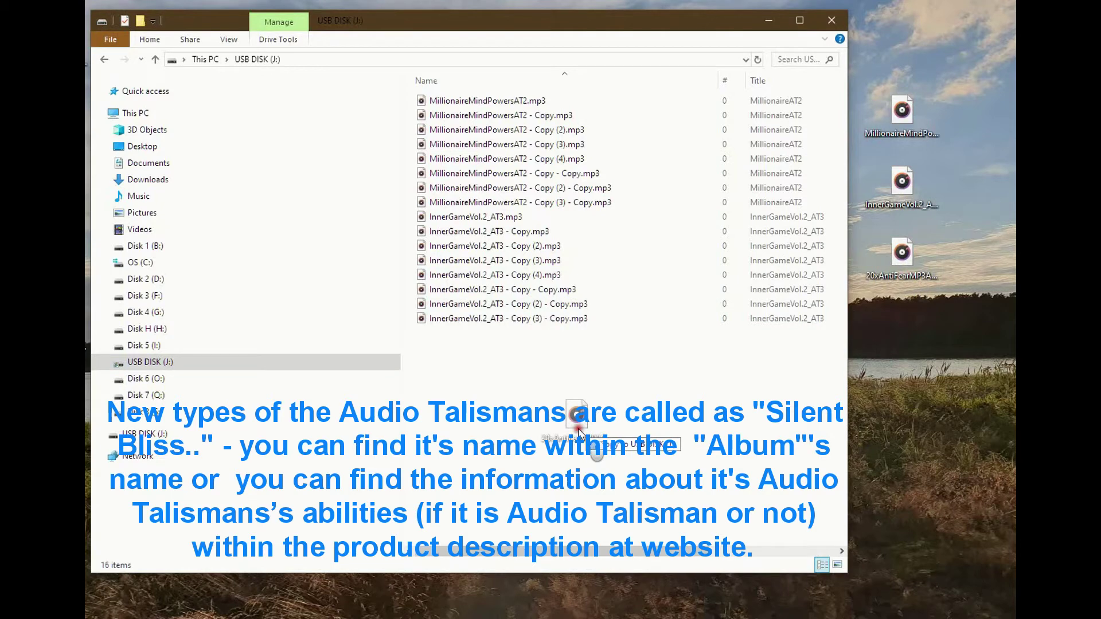
{"action": "left_click_drag", "start_coordinate": [579, 431], "coordinate": [574, 425]}
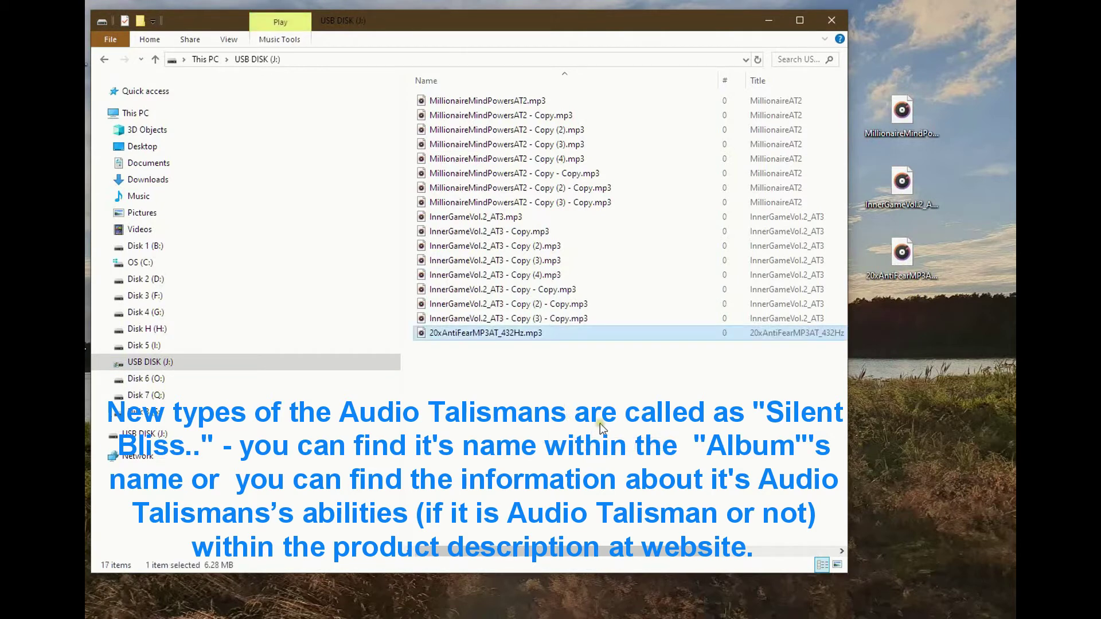
Add a new desktop text document and name it SilentBlissEngine, fixing a typo along the way.
{"action": "right_click", "coordinate": [891, 385]}
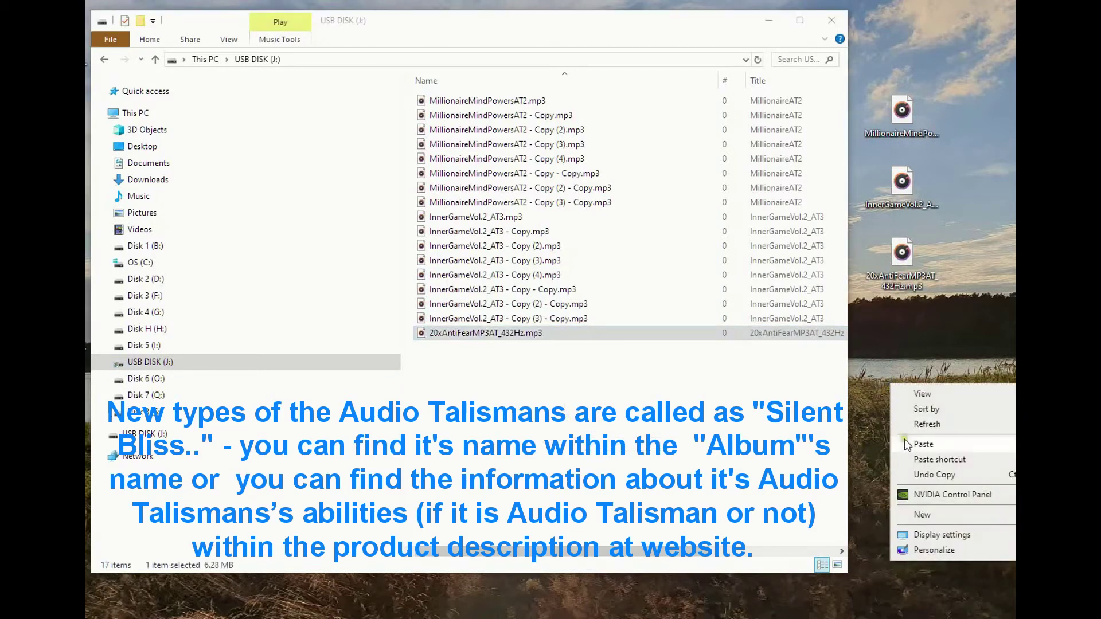
{"action": "mouse_move", "coordinate": [924, 515]}
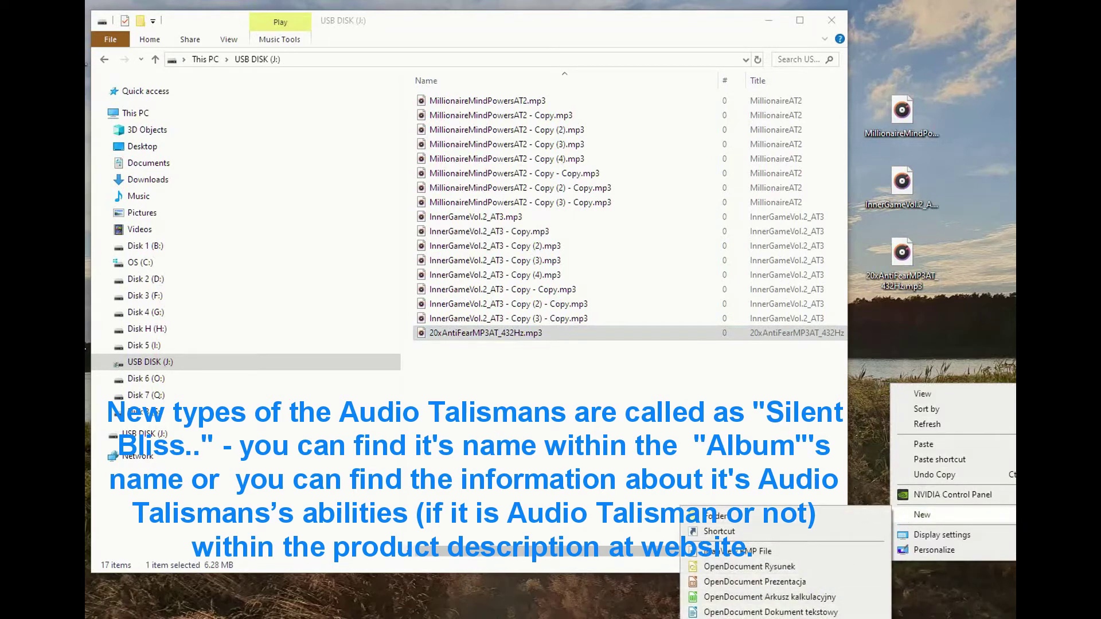
{"action": "key", "text": "t"}
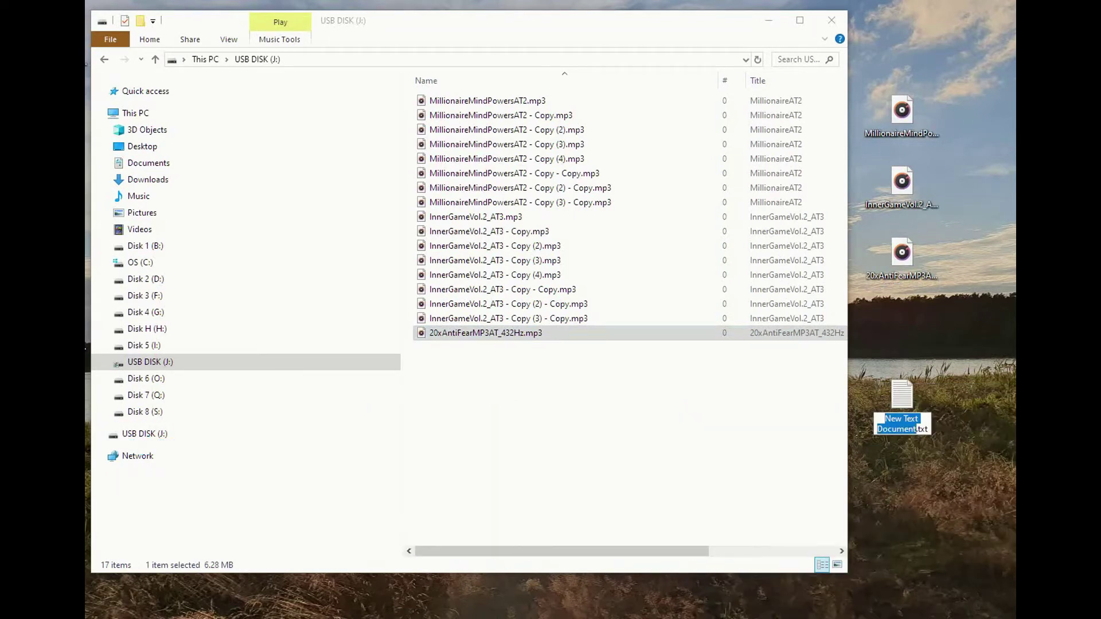
{"action": "type", "text": "Silewnt"}
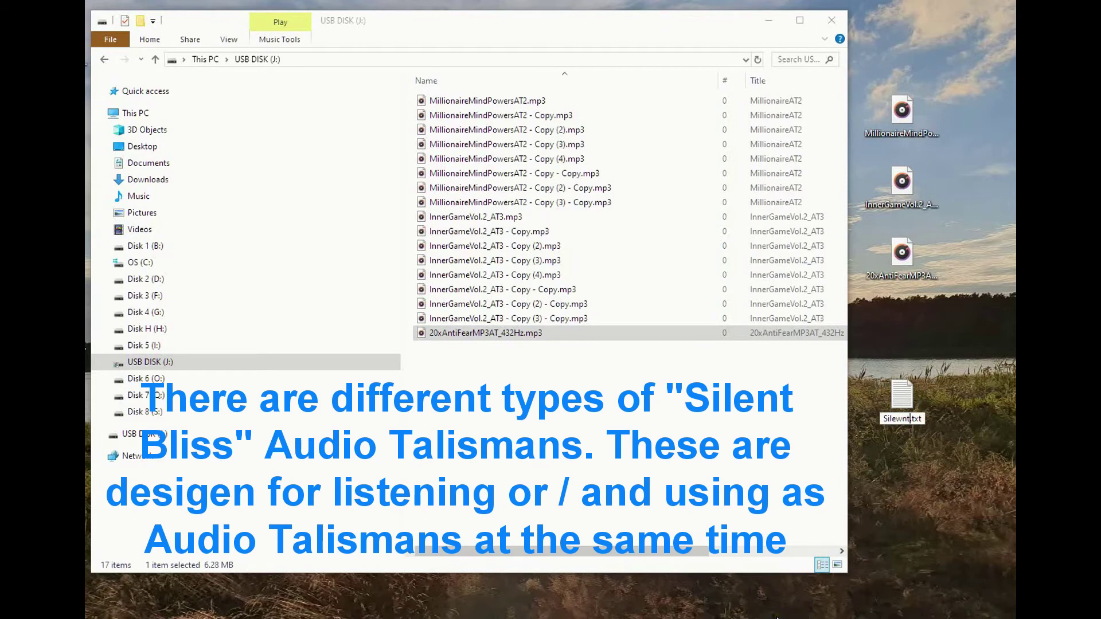
{"action": "key", "text": "BackSpace"}
{"action": "key", "text": "BackSpace"}
{"action": "key", "text": "BackSpace"}
{"action": "key", "text": "BackSpace"}
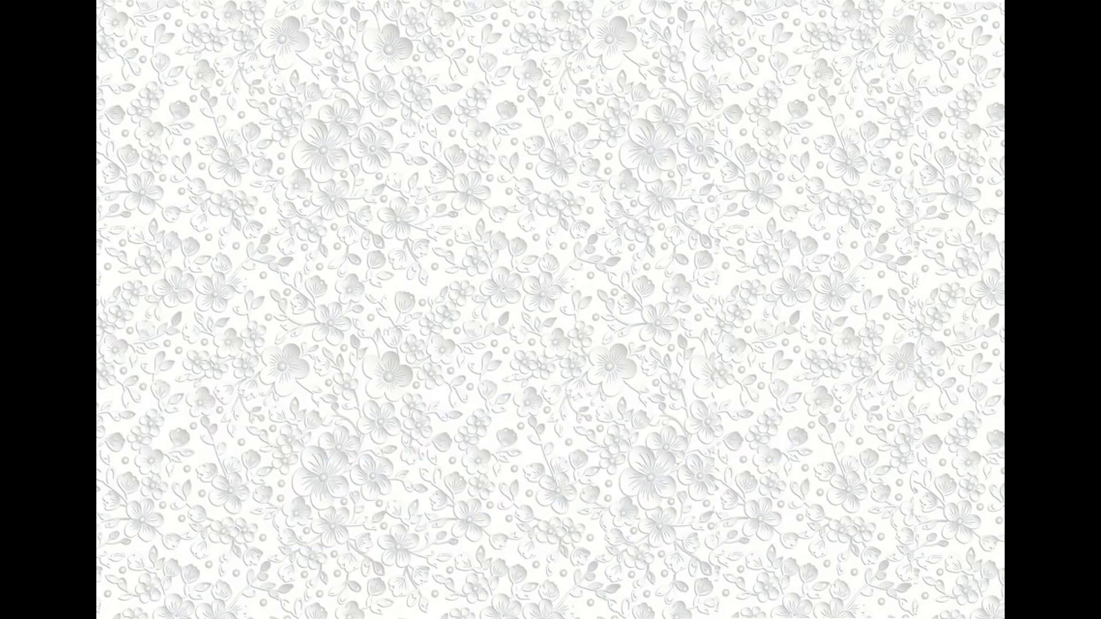
{"action": "type", "text": "Engi"}
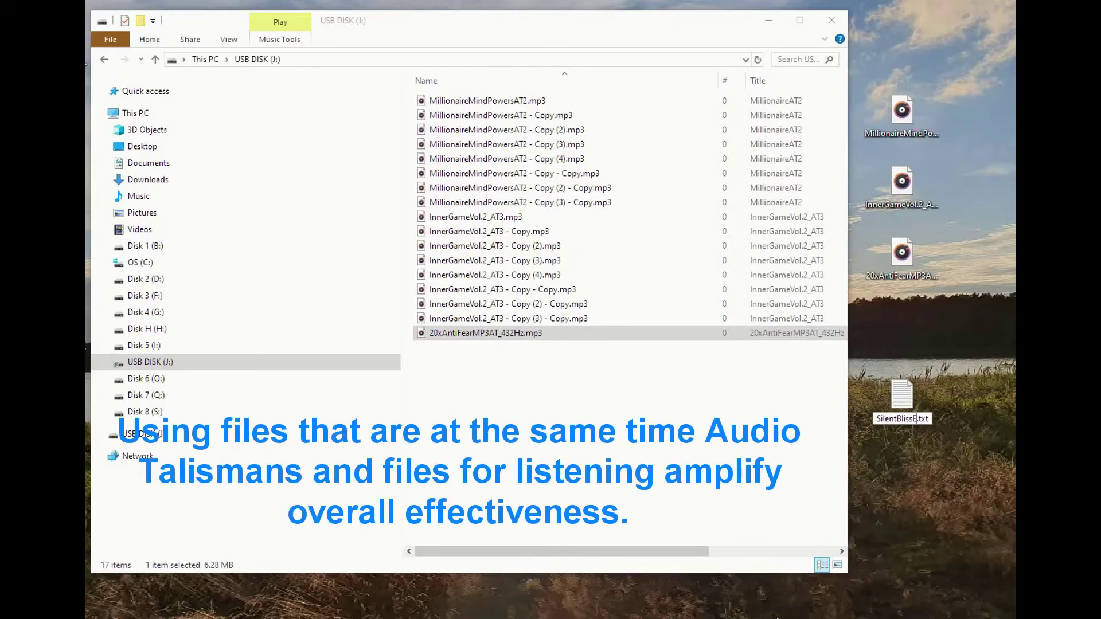
{"action": "type", "text": "ne"}
{"action": "key", "text": "Return"}
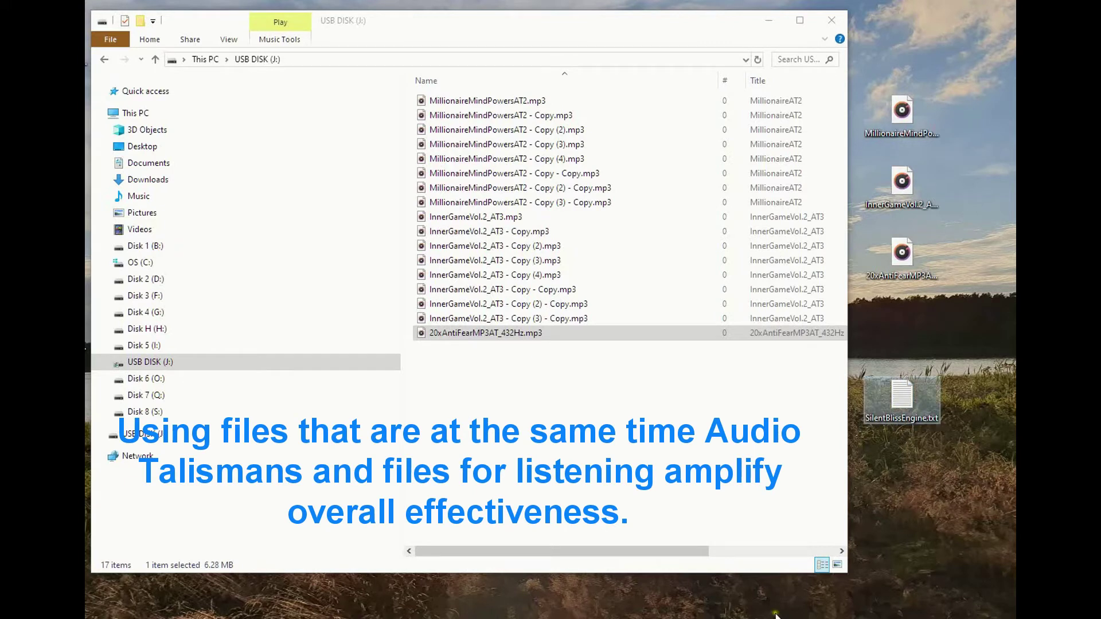
Drop SilentBlissEngine.txt into USB DISK (J:) and select it together with the 20xAntiFear MP3.
{"action": "left_click_drag", "start_coordinate": [907, 394], "coordinate": [469, 376]}
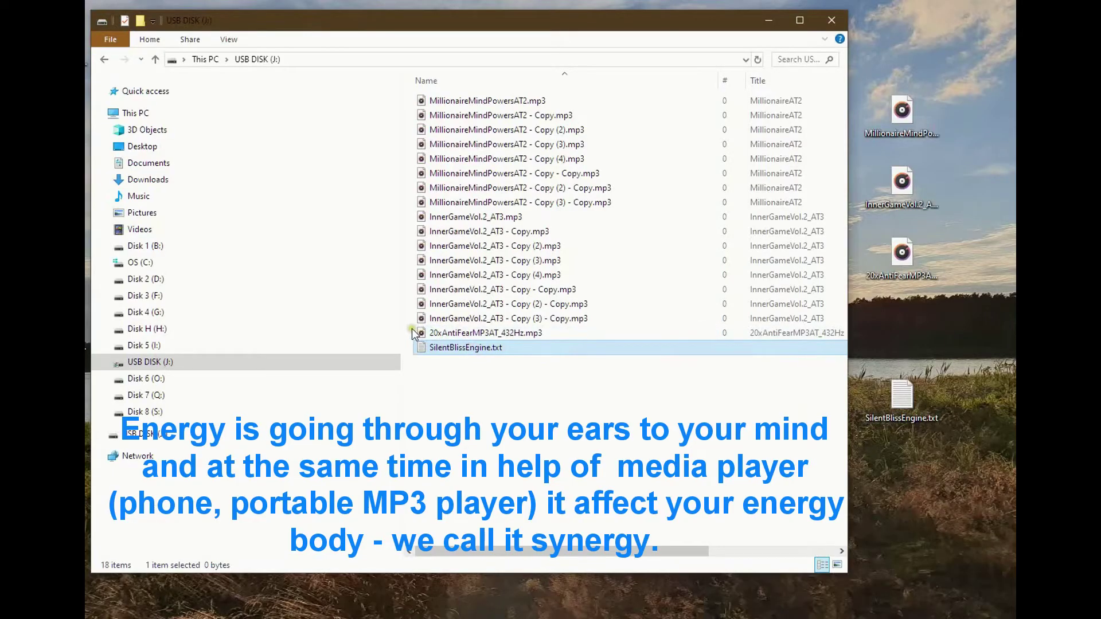
{"action": "left_click_drag", "start_coordinate": [412, 328], "coordinate": [545, 373]}
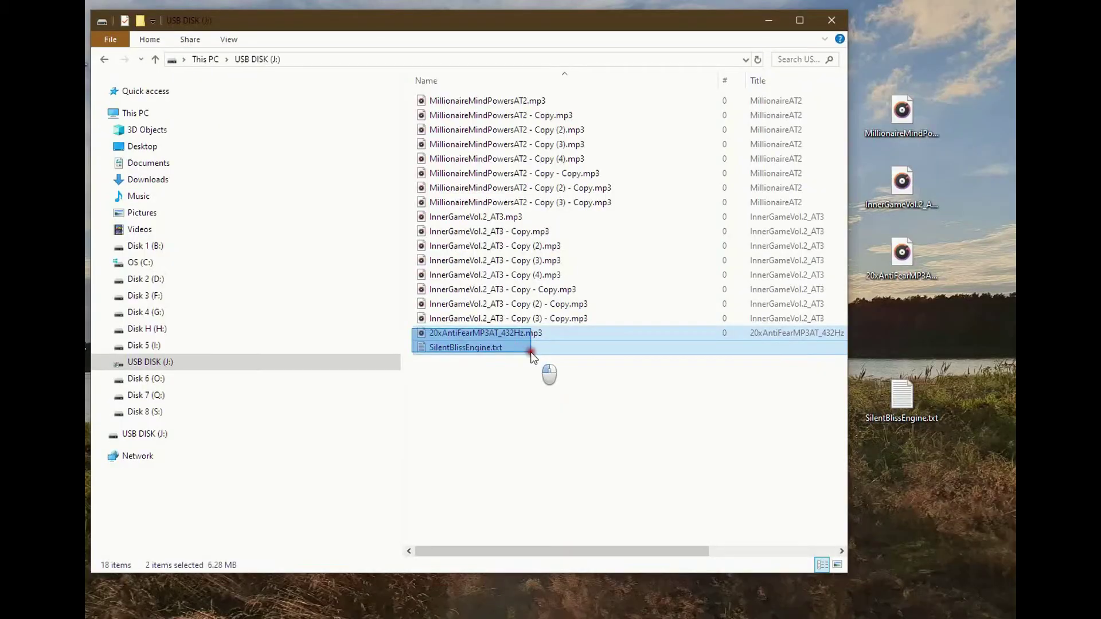
{"action": "left_click_drag", "start_coordinate": [528, 351], "coordinate": [530, 354]}
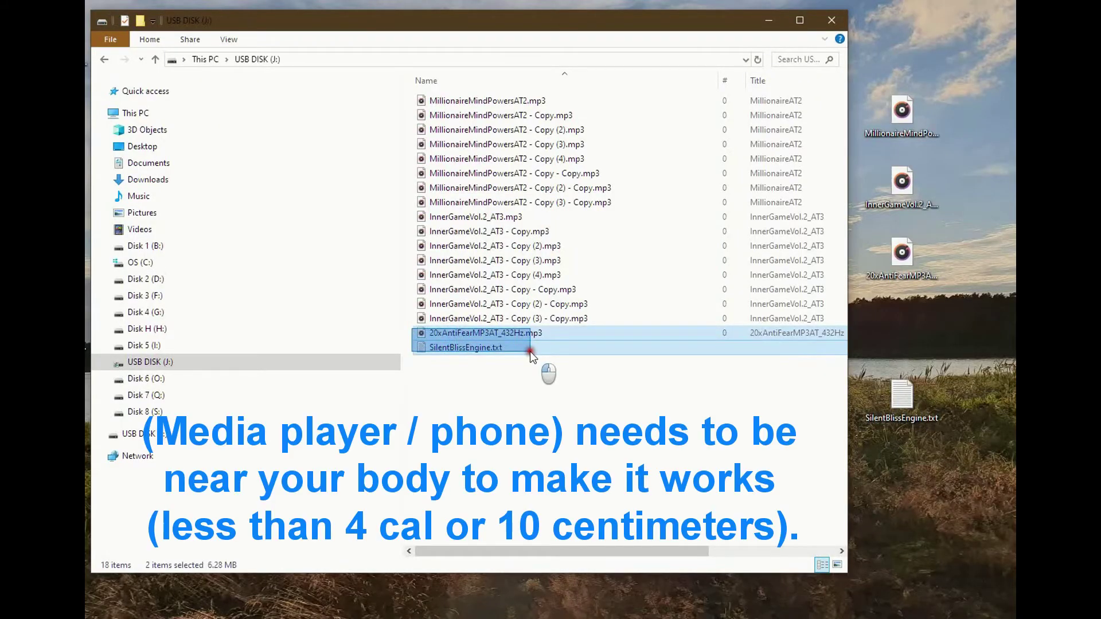
{"action": "left_click_drag", "start_coordinate": [530, 354], "coordinate": [495, 351]}
{"action": "left_click", "coordinate": [479, 361]}
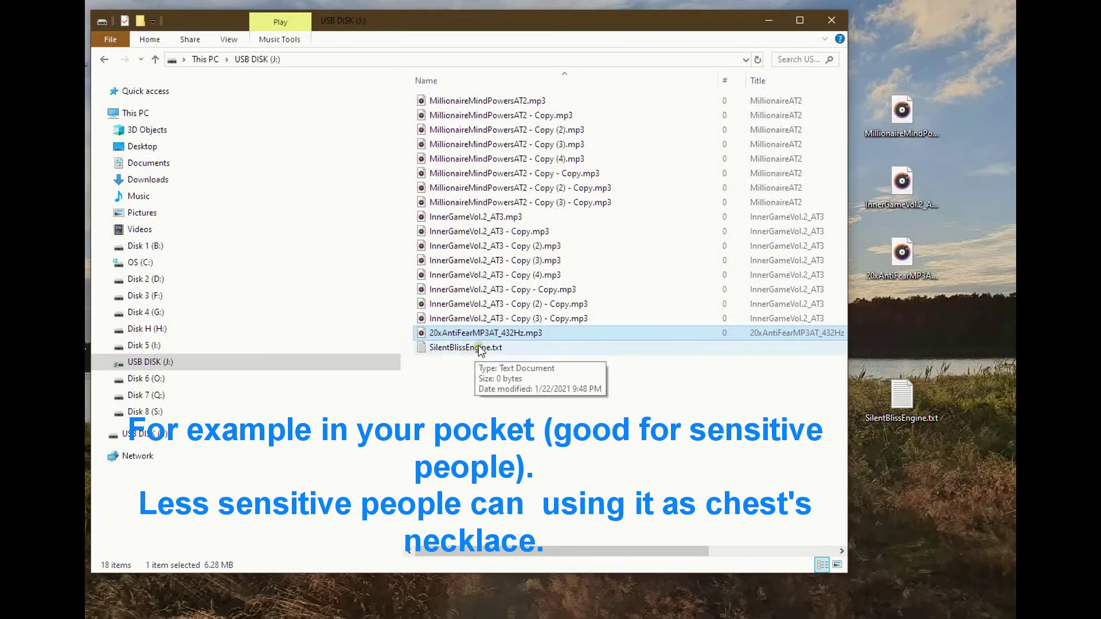
Open SilentBlissEngine.txt in Notepad and enter Hypnotic v.2, Hypnotic v.1 and Nature Tree on separate lines.
{"action": "double_click", "coordinate": [476, 349]}
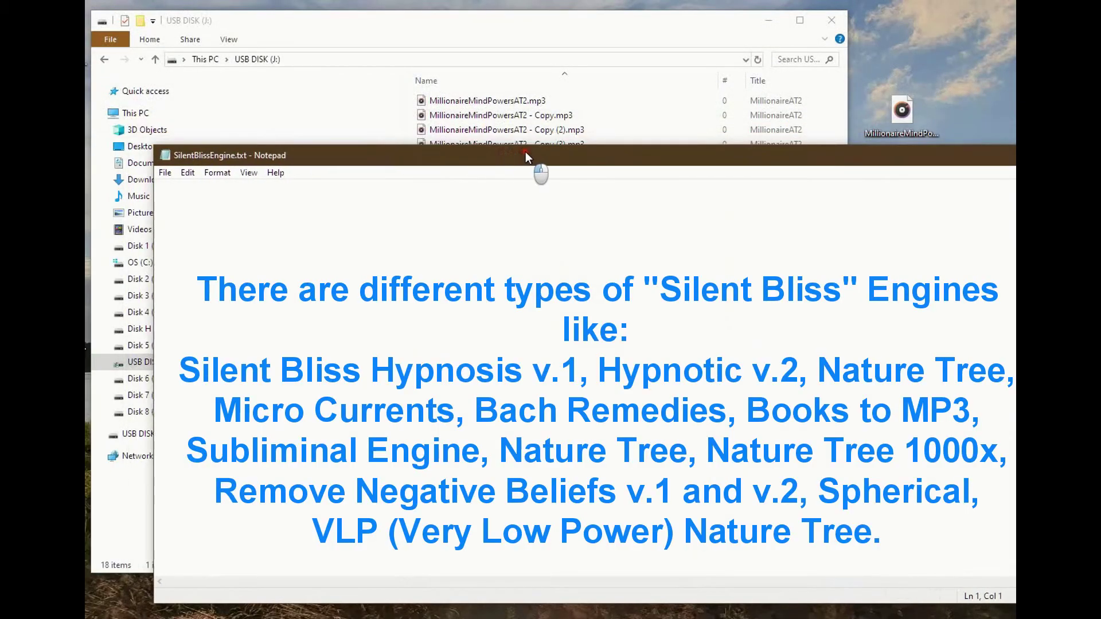
{"action": "type", "text": "Hy"}
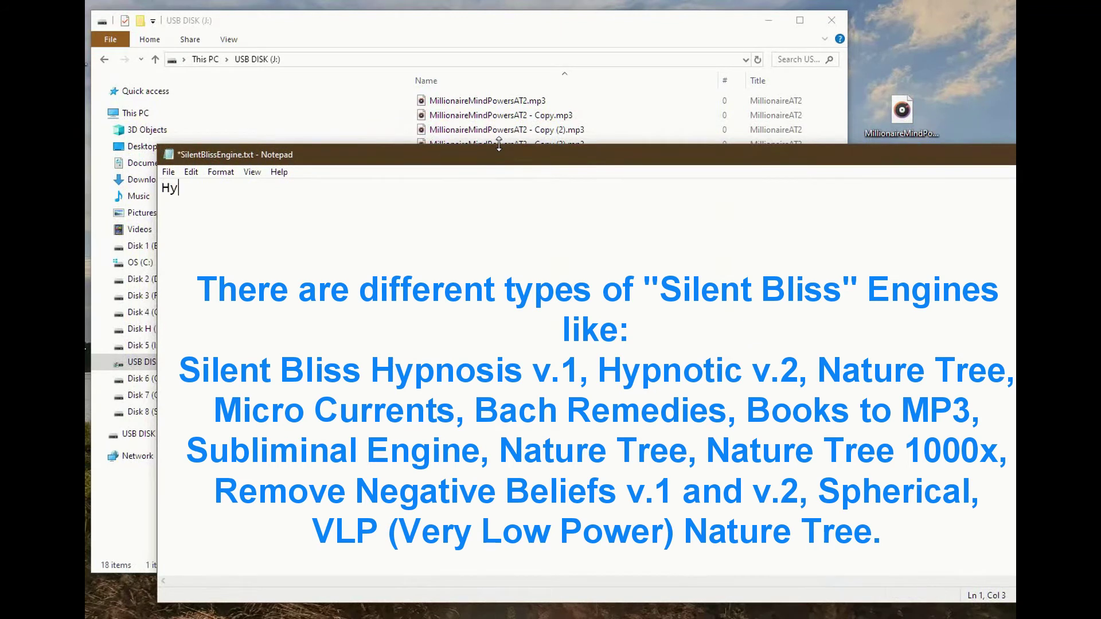
{"action": "type", "text": "pnotic "}
{"action": "type", "text": "v.1"}
{"action": "key", "text": "BackSpace"}
{"action": "key", "text": "BackSpace"}
{"action": "type", "text": "2"}
{"action": "key", "text": "Return"}
{"action": "key", "text": "Return"}
{"action": "type", "text": "Hypnotic v.1"}
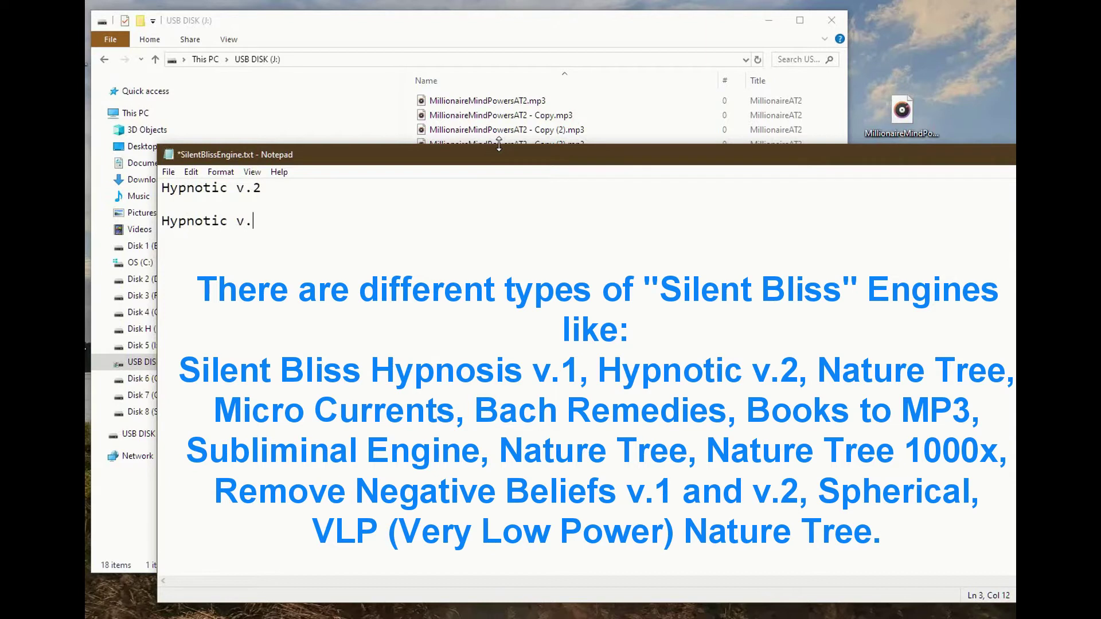
{"action": "key", "text": "Return"}
{"action": "key", "text": "Return"}
{"action": "type", "text": "Nature Tree"}
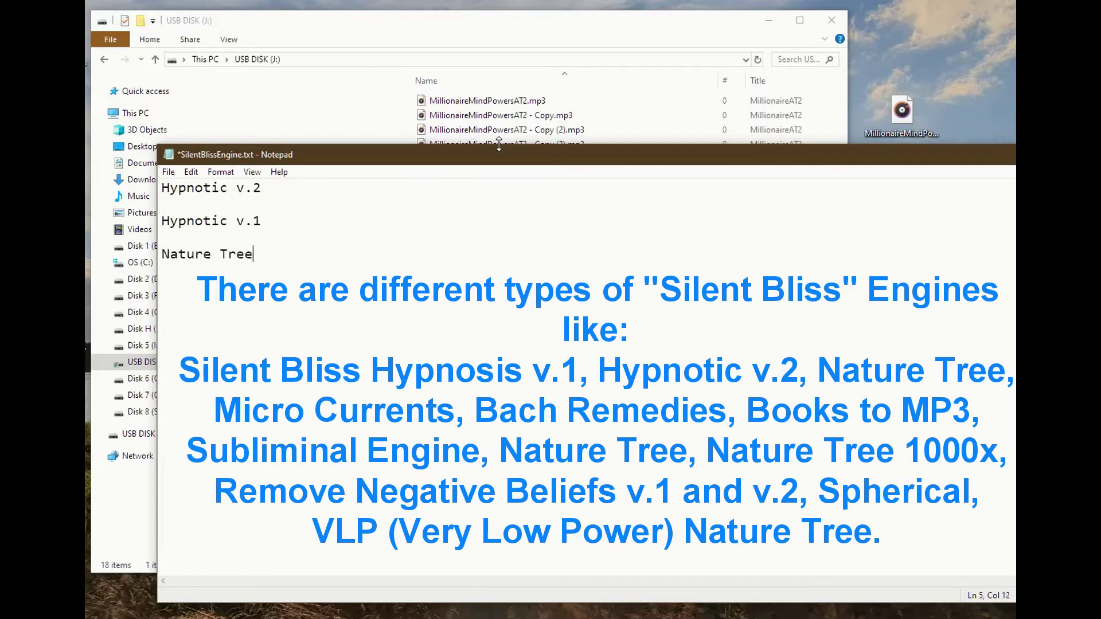
{"action": "key", "text": "Return"}
Start a fourth Bach remedies line, erase it again, and maximize the Notepad window.
{"action": "type", "text": "Bachremidia"}
{"action": "key", "text": "BackSpace"}
{"action": "key", "text": "BackSpace"}
{"action": "key", "text": "BackSpace"}
{"action": "key", "text": "BackSpace"}
{"action": "key", "text": "BackSpace"}
{"action": "key", "text": "BackSpace"}
{"action": "key", "text": "BackSpace"}
{"action": "key", "text": "BackSpace"}
{"action": "key", "text": "BackSpace"}
{"action": "key", "text": "BackSpace"}
{"action": "type", "text": "ac"}
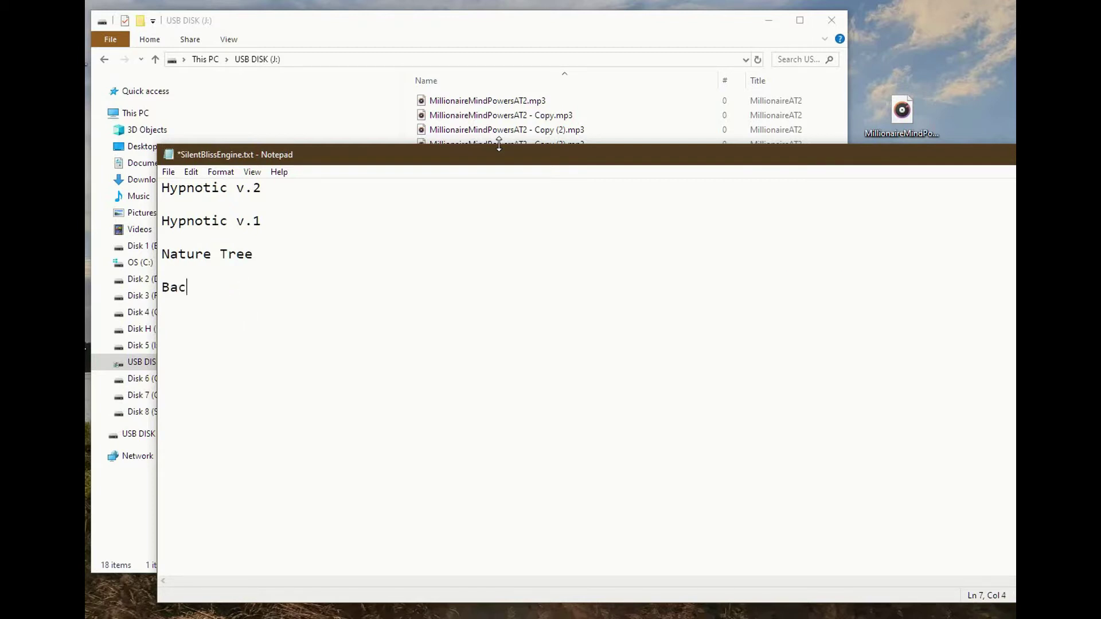
{"action": "type", "text": "h re"}
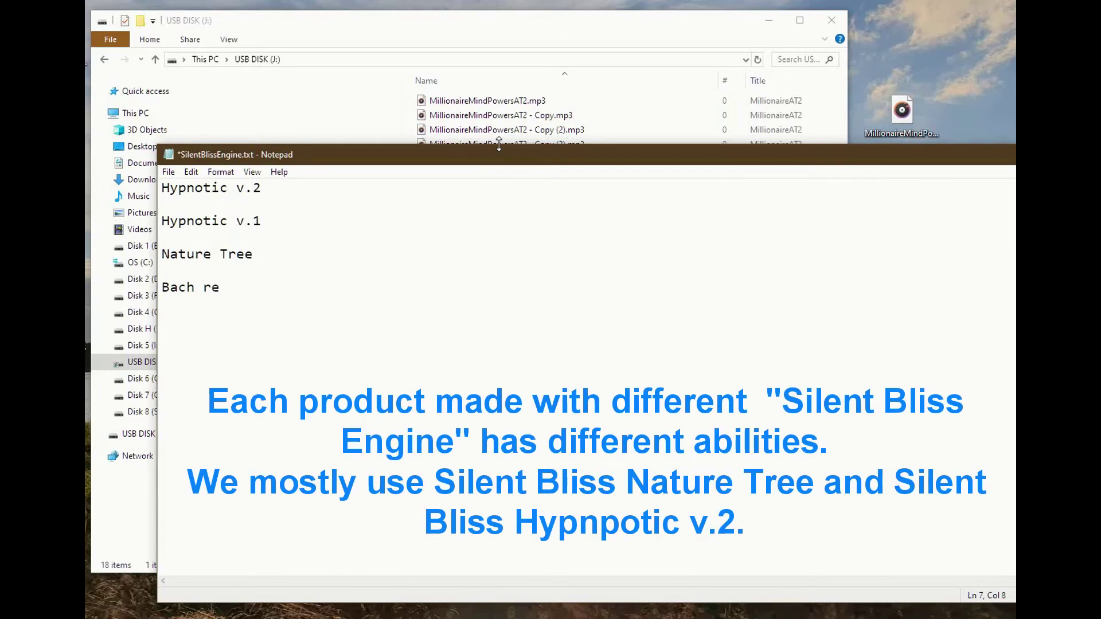
{"action": "key", "text": "BackSpace"}
{"action": "key", "text": "BackSpace"}
{"action": "key", "text": "BackSpace"}
{"action": "key", "text": "BackSpace"}
{"action": "key", "text": "BackSpace"}
{"action": "key", "text": "BackSpace"}
{"action": "key", "text": "BackSpace"}
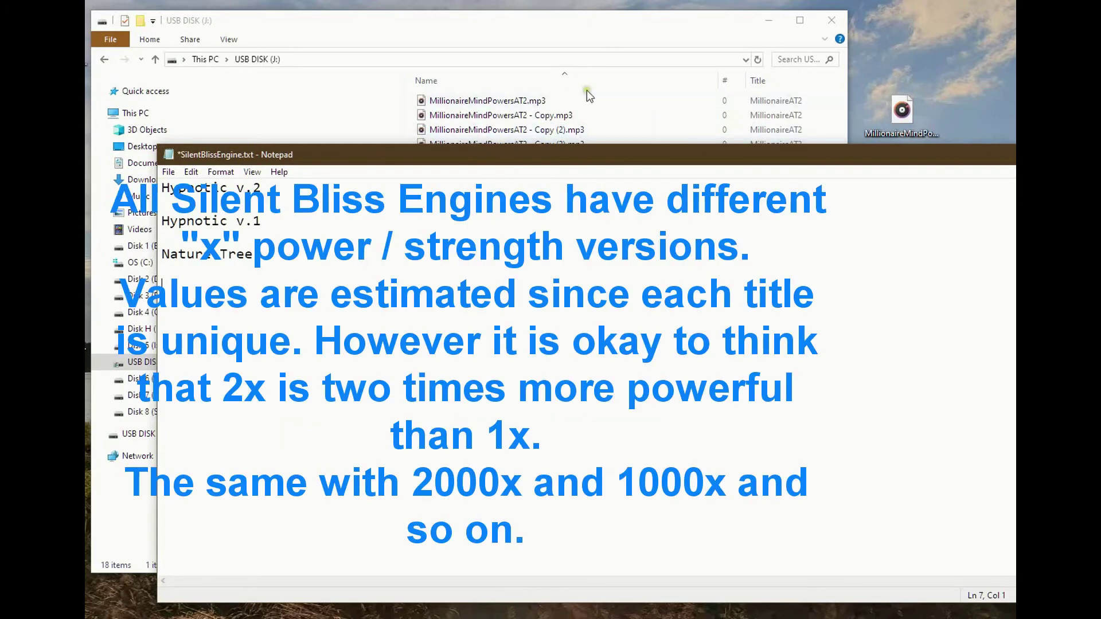
{"action": "double_click", "coordinate": [578, 160]}
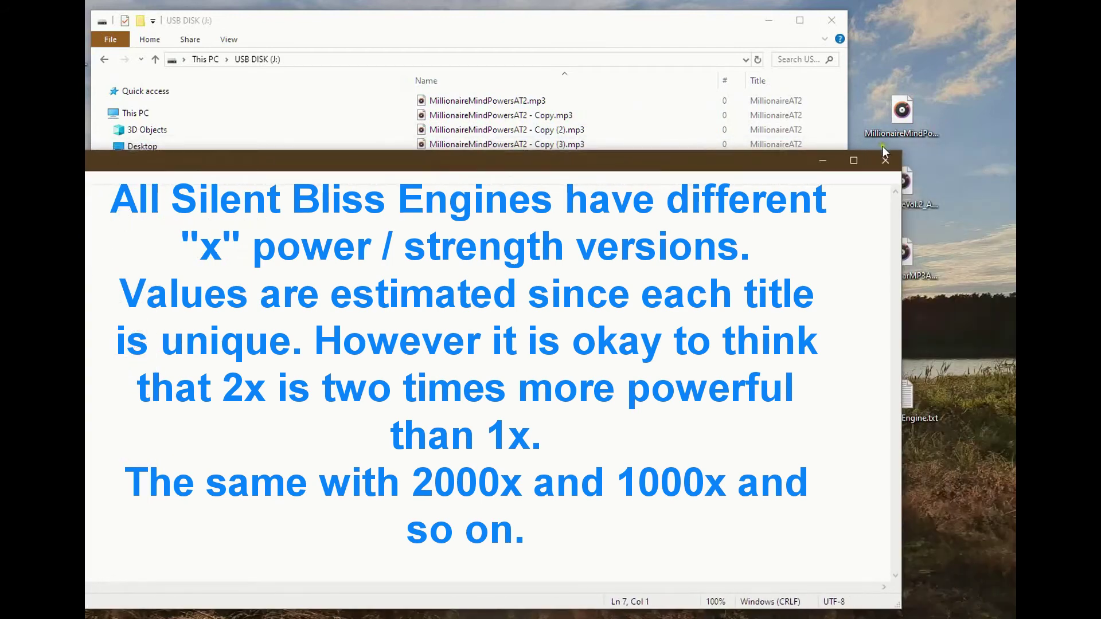
Close the note without saving, paste a duplicate 20xAntiFearMP3AT_432Hz.mp3, and select the new copy.
{"action": "left_click", "coordinate": [886, 161]}
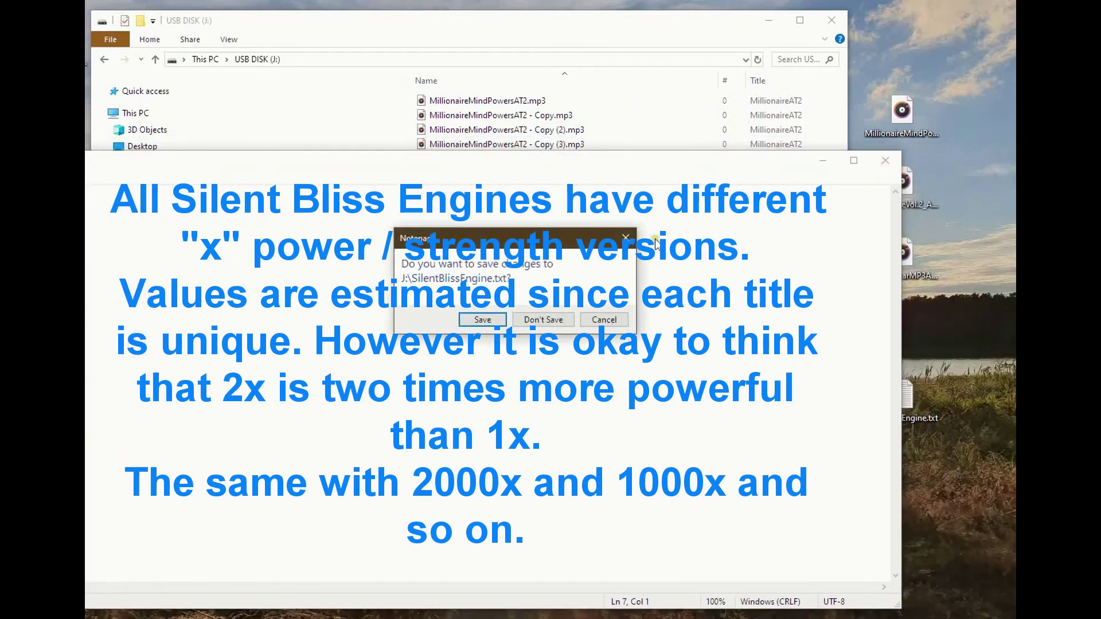
{"action": "left_click", "coordinate": [544, 320]}
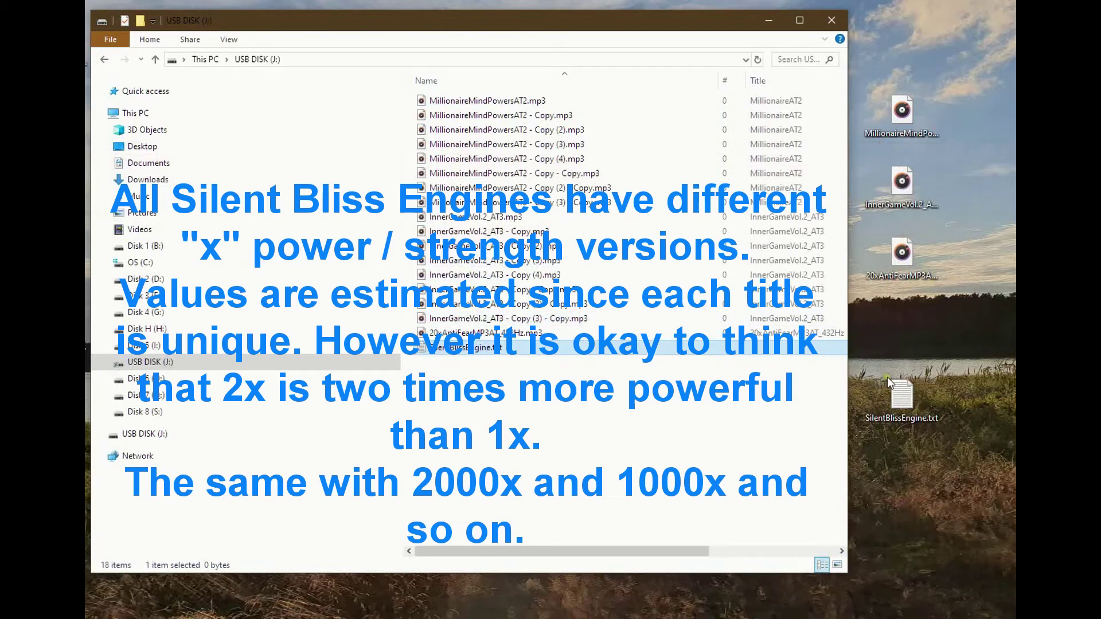
{"action": "right_click", "coordinate": [486, 331]}
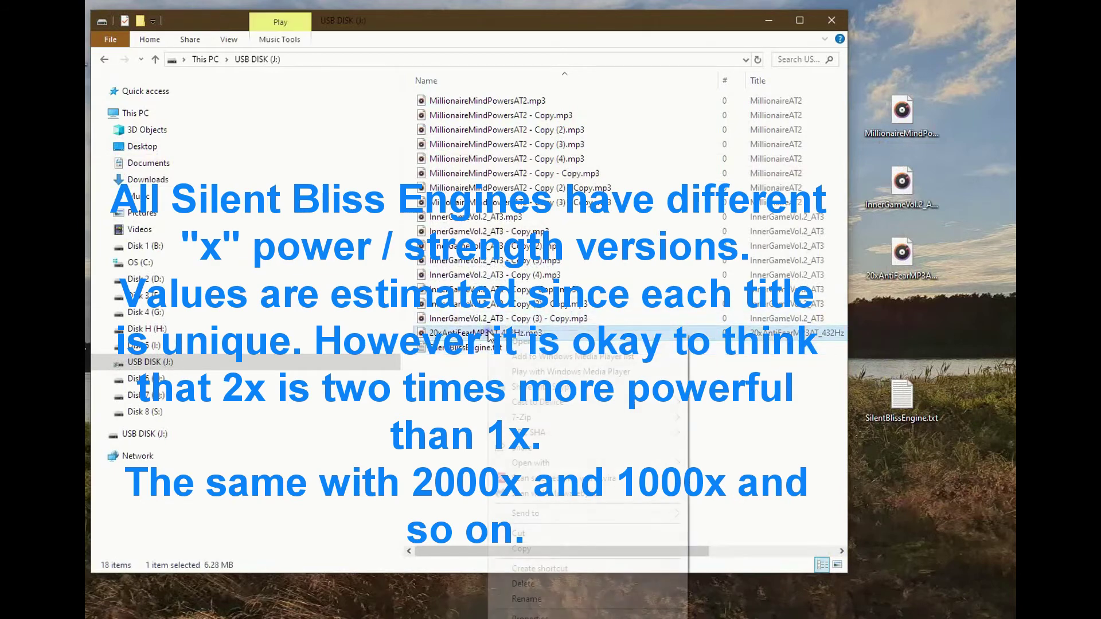
{"action": "left_click", "coordinate": [541, 549]}
{"action": "right_click", "coordinate": [471, 410]}
{"action": "left_click", "coordinate": [500, 492]}
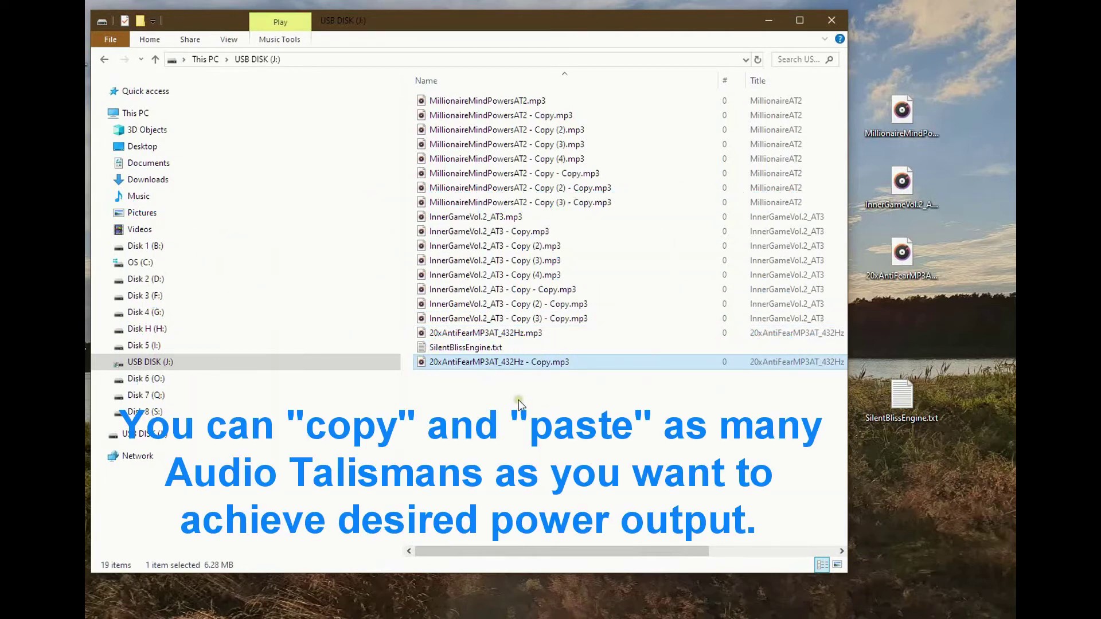
{"action": "left_click", "coordinate": [520, 399]}
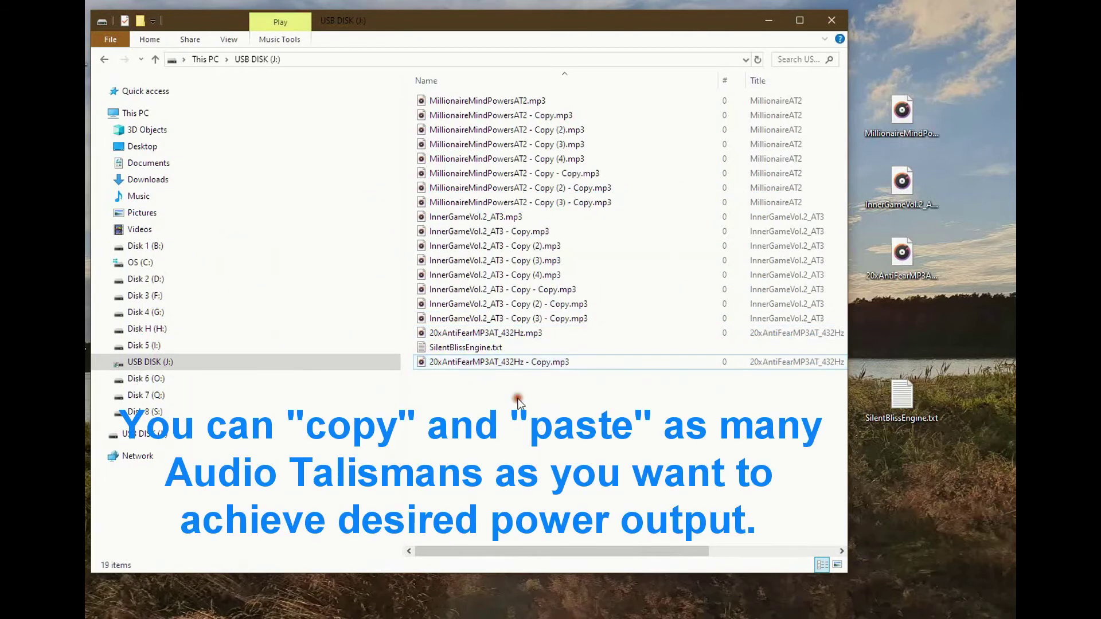
{"action": "left_click", "coordinate": [525, 363]}
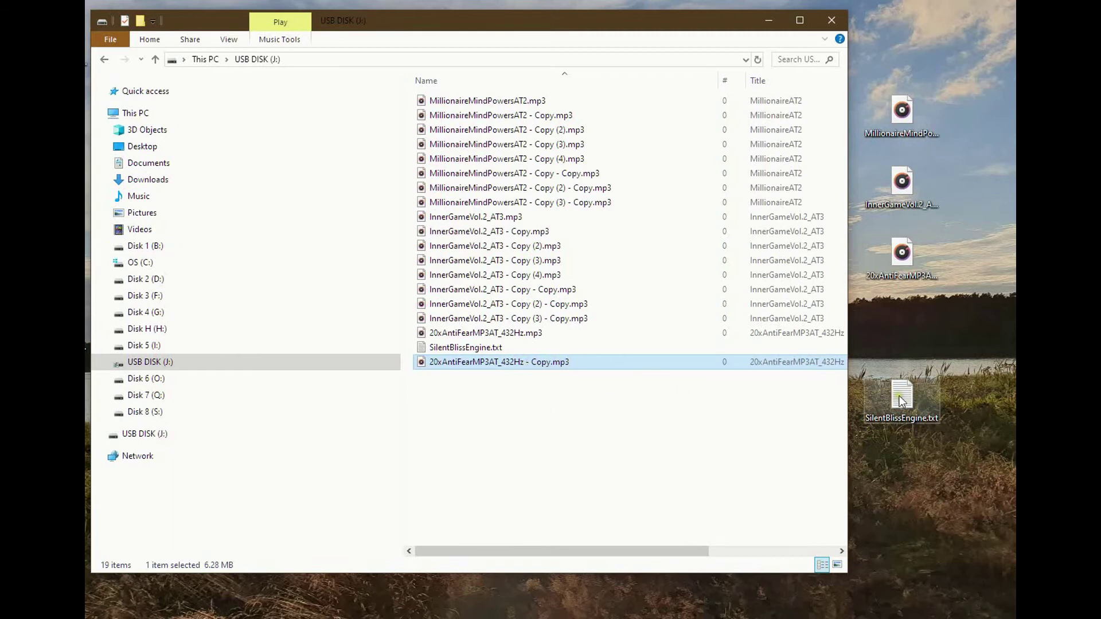
Create a new text document on the USB disk named 'Control + C = copy.txt'.
{"action": "right_click", "coordinate": [520, 394]}
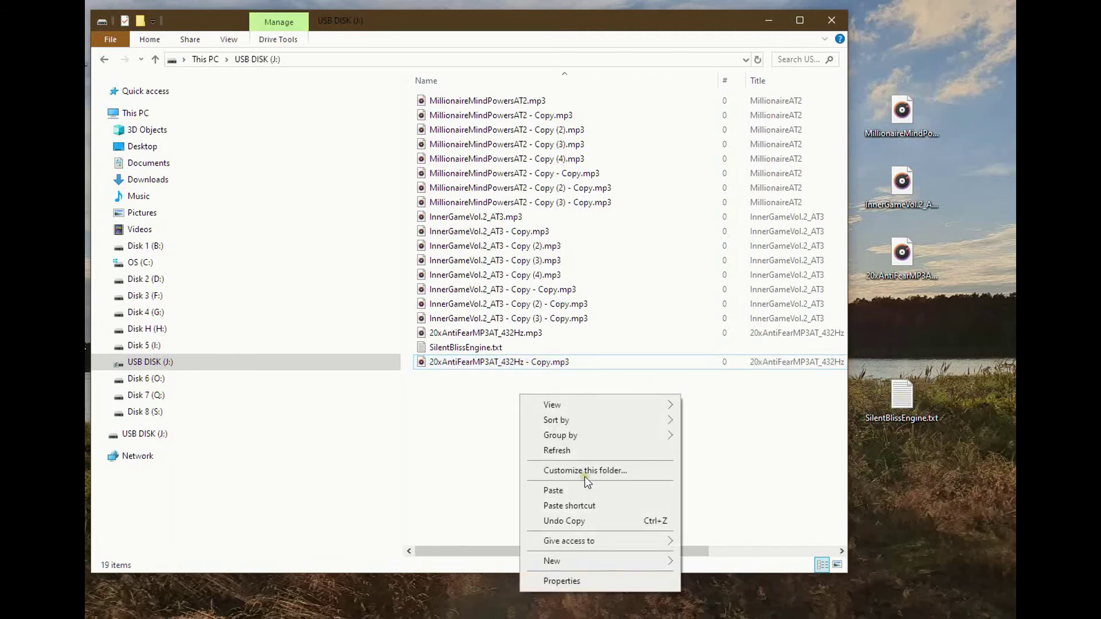
{"action": "mouse_move", "coordinate": [597, 568]}
{"action": "left_click", "coordinate": [725, 545]}
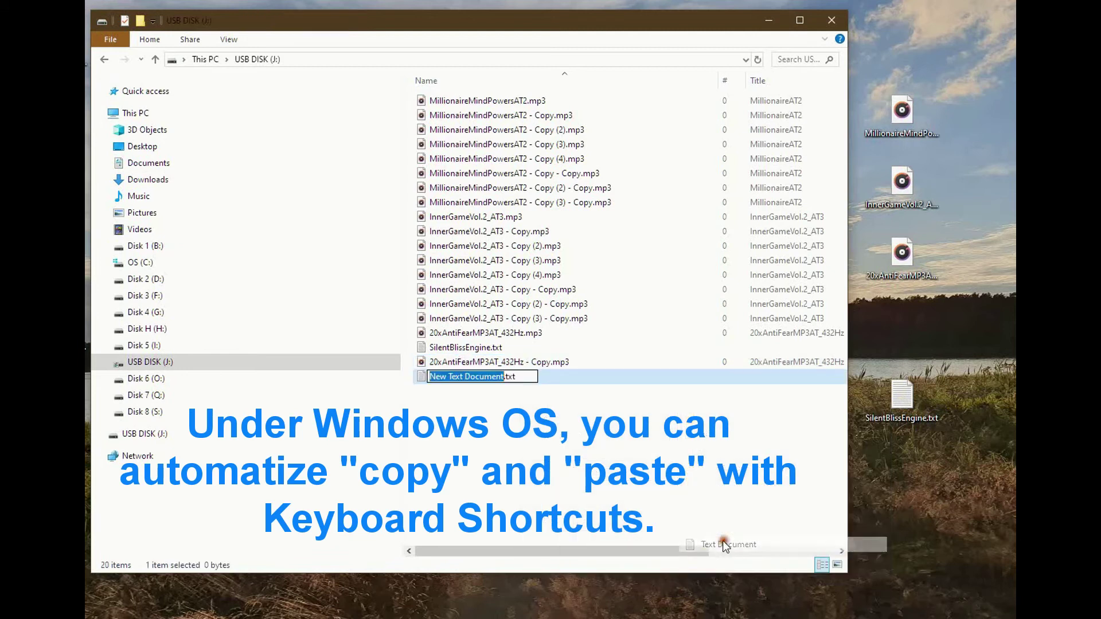
{"action": "type", "text": "Control"}
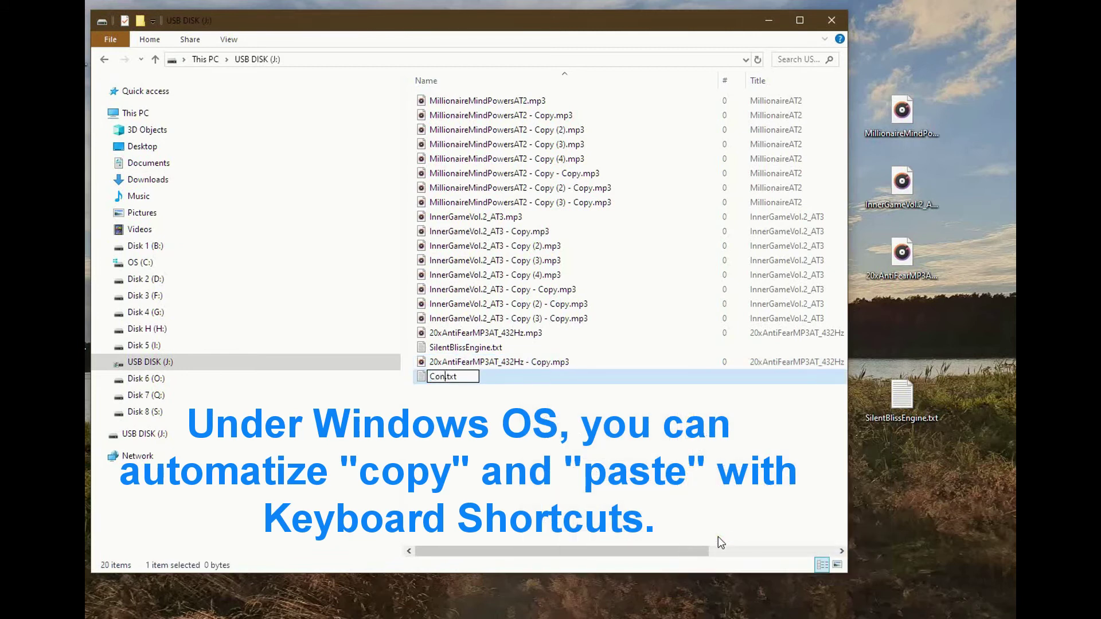
{"action": "type", "text": " +"}
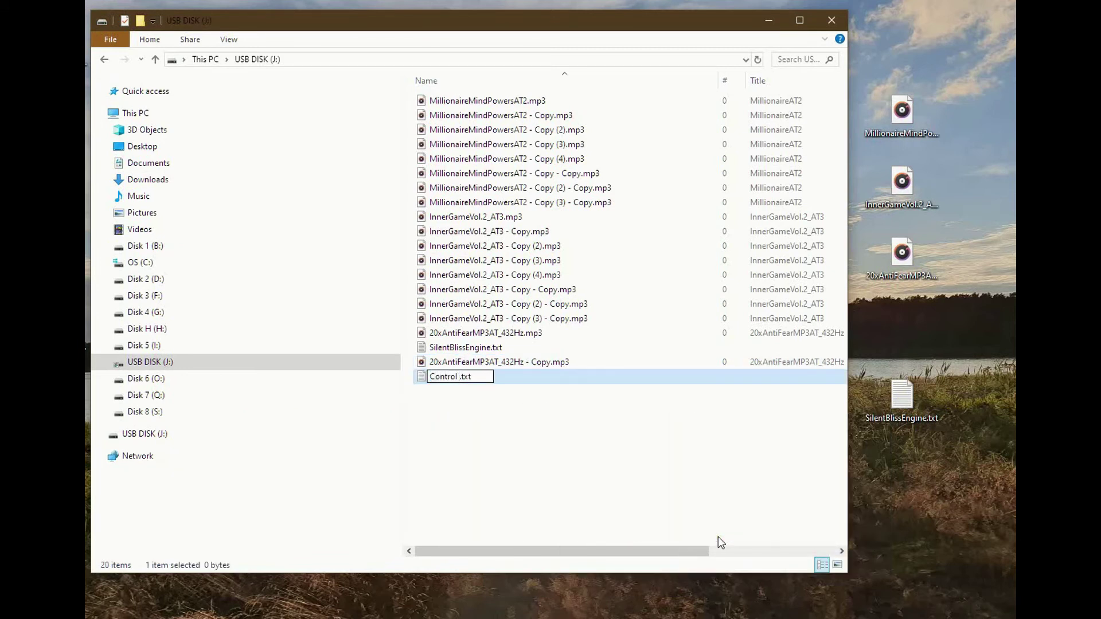
{"action": "key", "text": "BackSpace"}
{"action": "key", "text": "BackSpace"}
{"action": "type", "text": "+ C "}
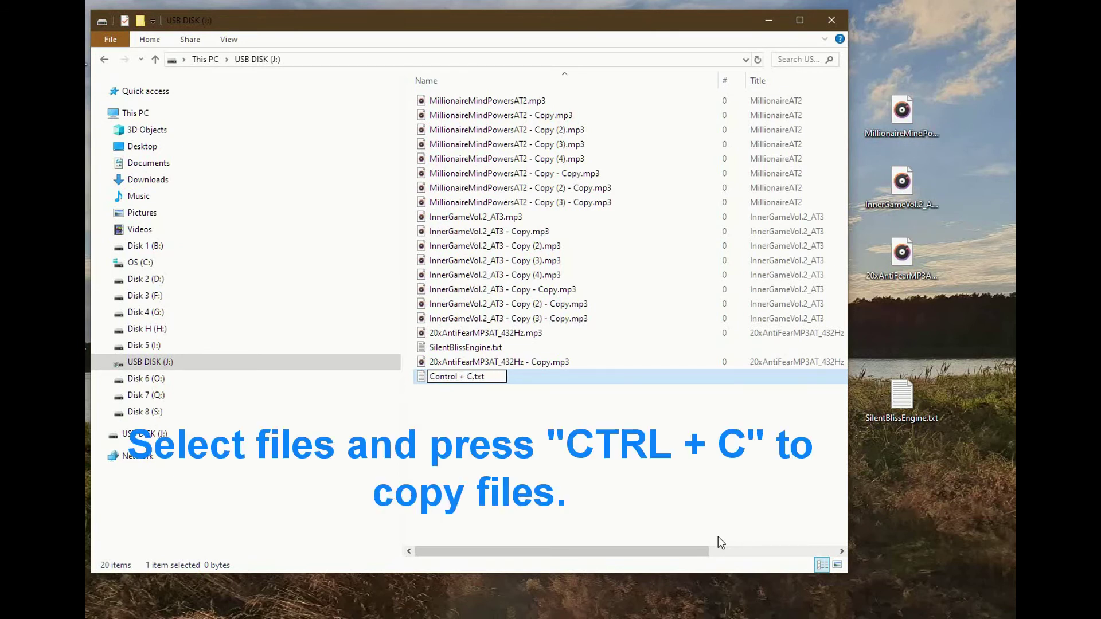
{"action": "type", "text": "= copy"}
{"action": "key", "text": "Return"}
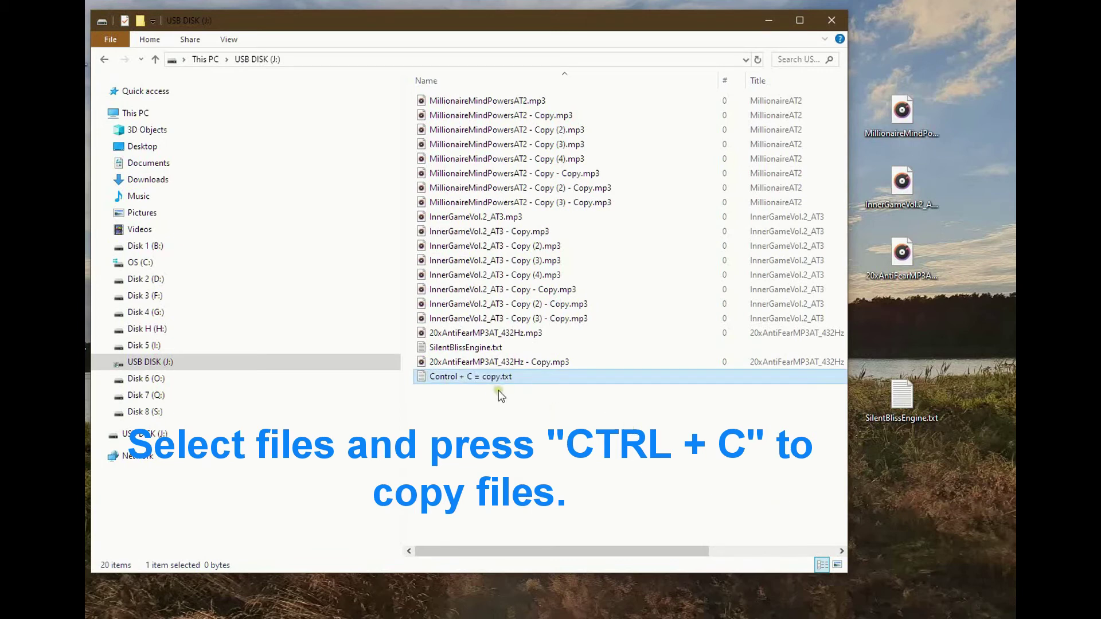
Paste another copy of the 20xAntiFear track onto the disk.
{"action": "left_click", "coordinate": [504, 363]}
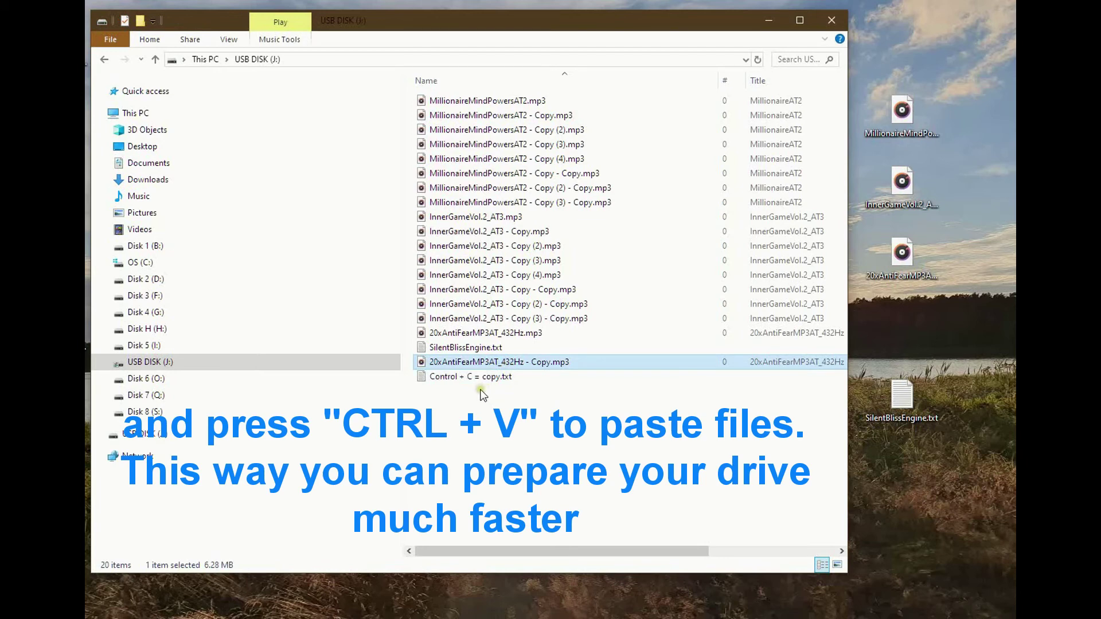
{"action": "key", "text": "ctrl+v"}
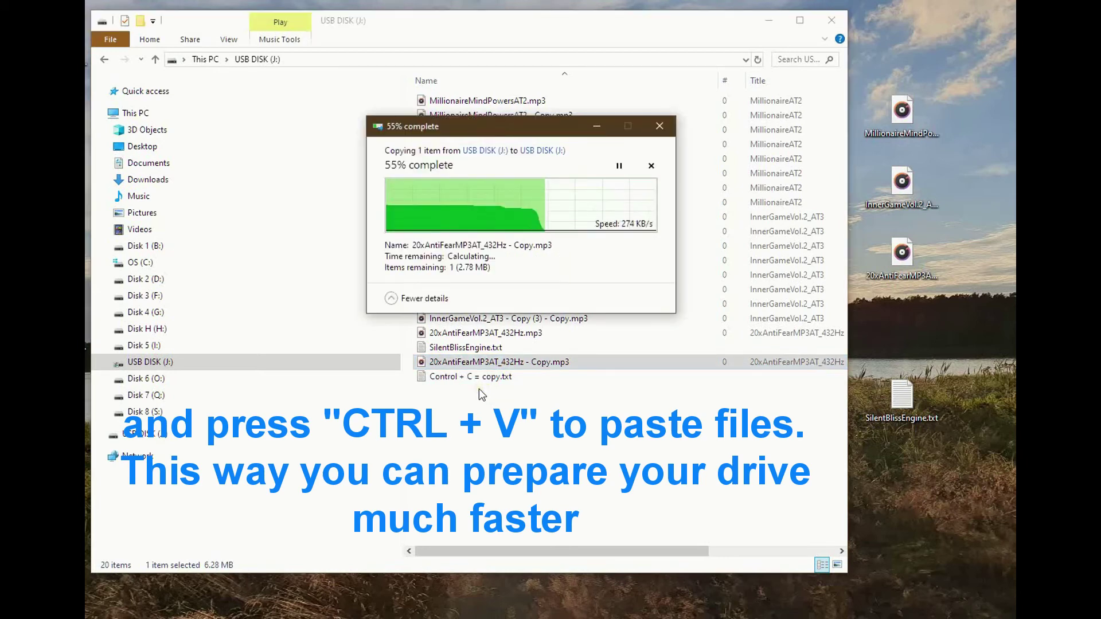
{"action": "right_click", "coordinate": [468, 412]}
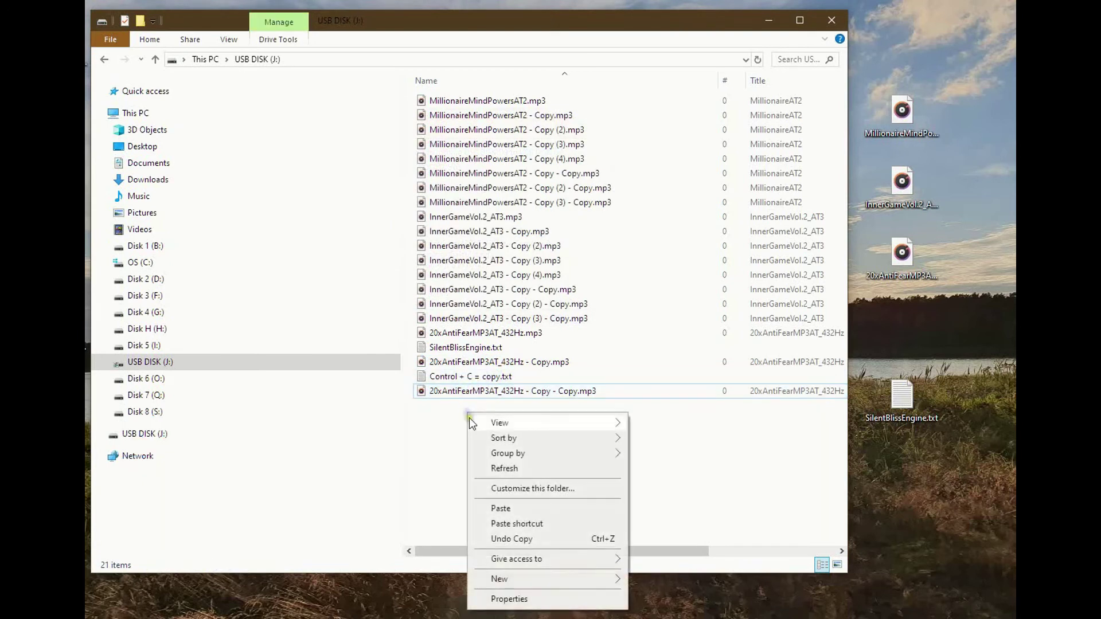
Create a new text document named 'Control (CTRL) + V = paste.txt'.
{"action": "mouse_move", "coordinate": [553, 579]}
{"action": "left_click", "coordinate": [648, 567]}
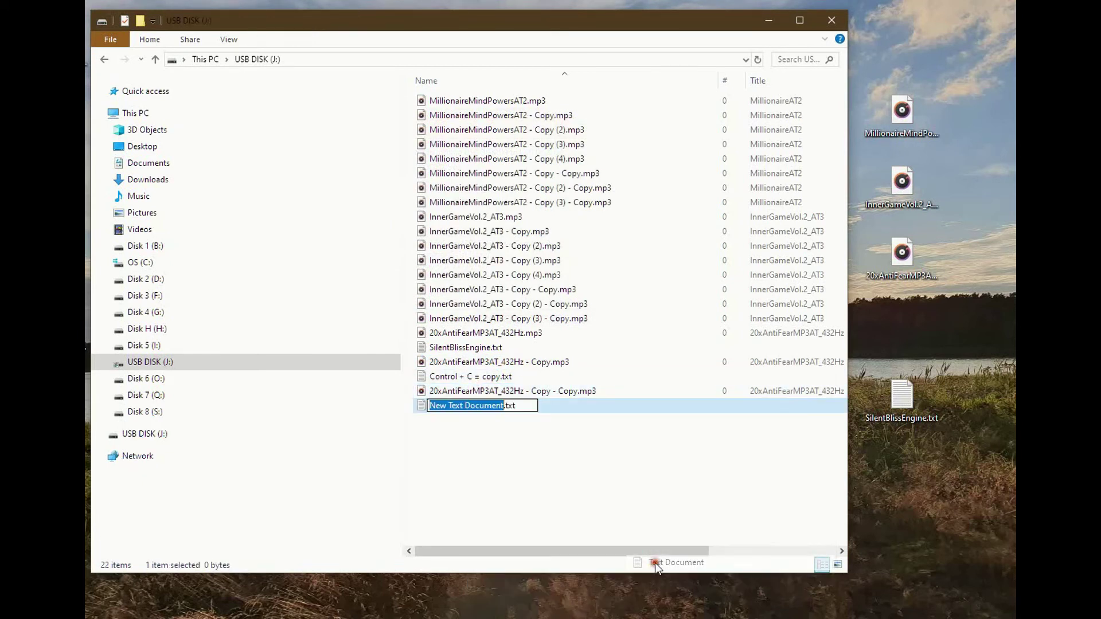
{"action": "type", "text": "Con"}
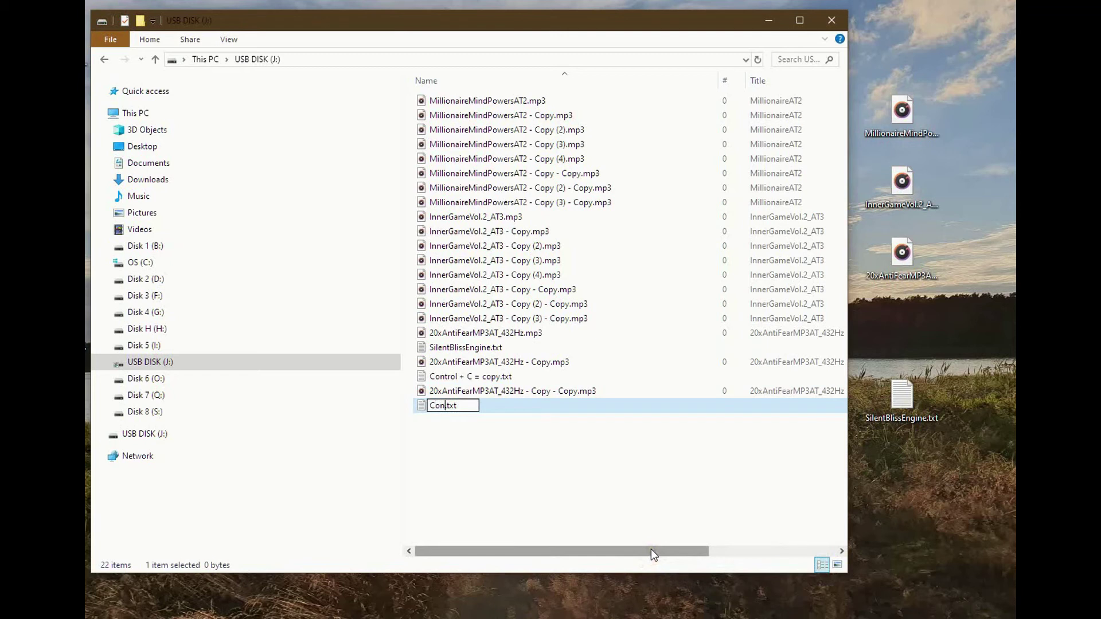
{"action": "type", "text": "trol (CTRL) "}
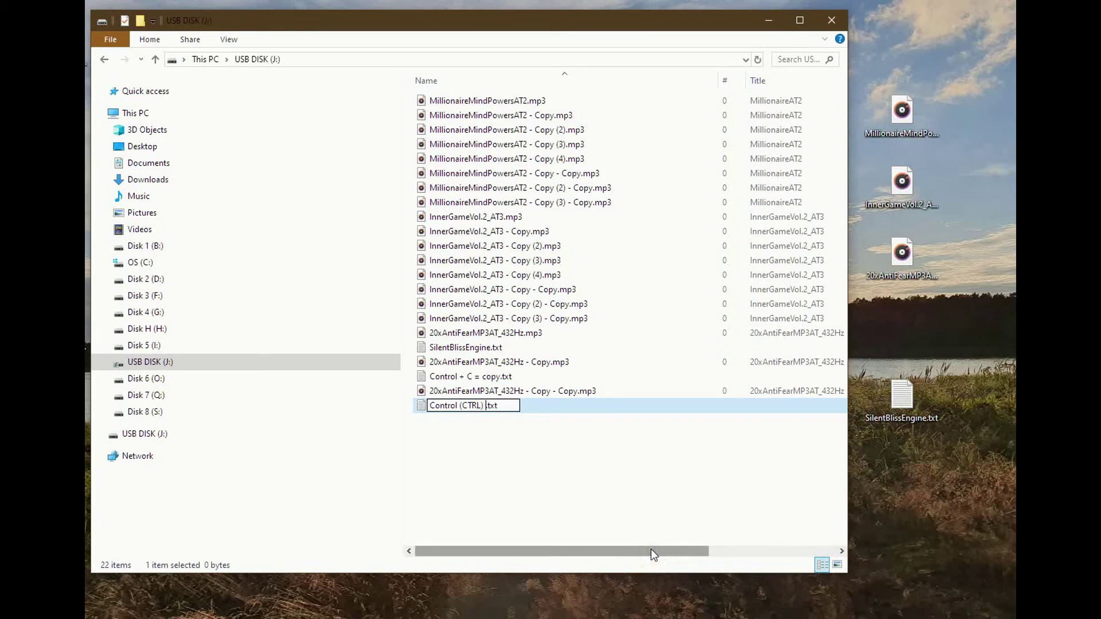
{"action": "type", "text": "+ "}
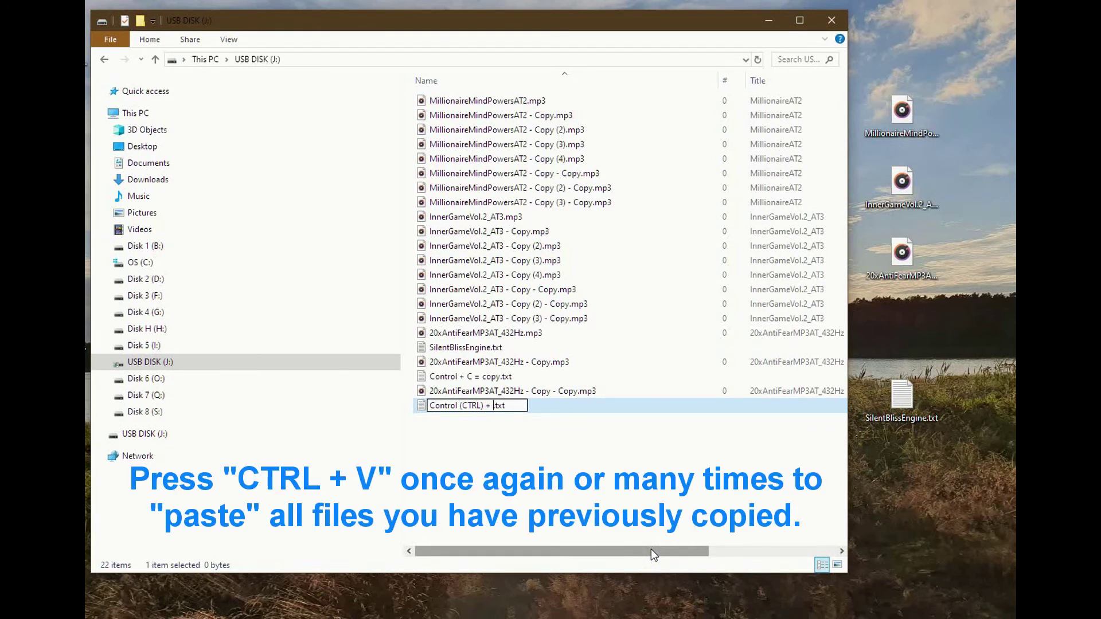
{"action": "type", "text": "V = paste"}
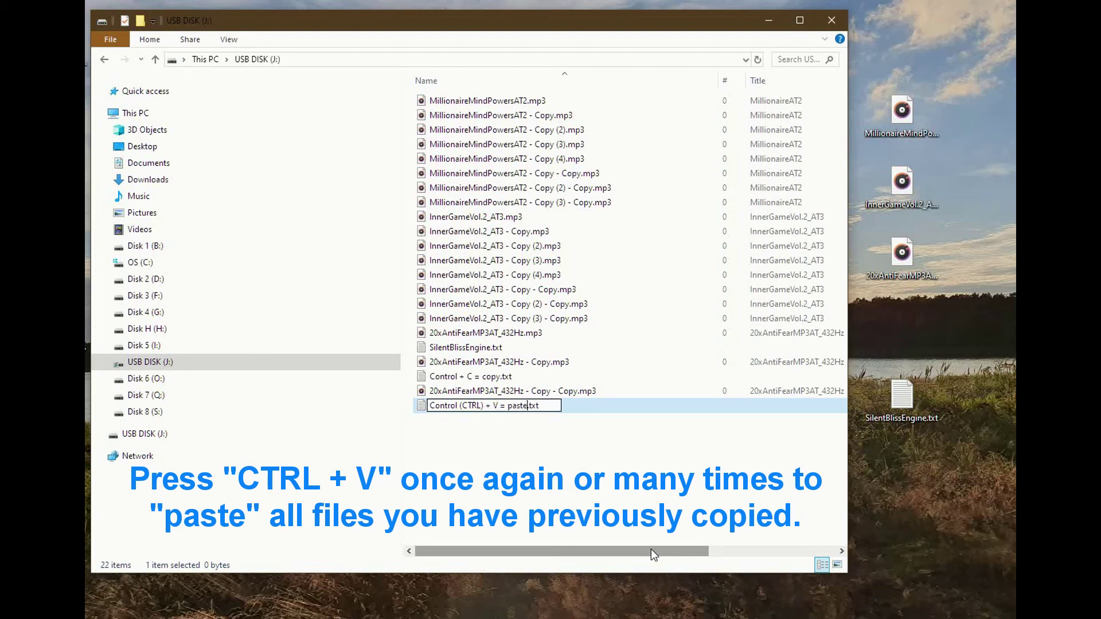
{"action": "key", "text": "Return"}
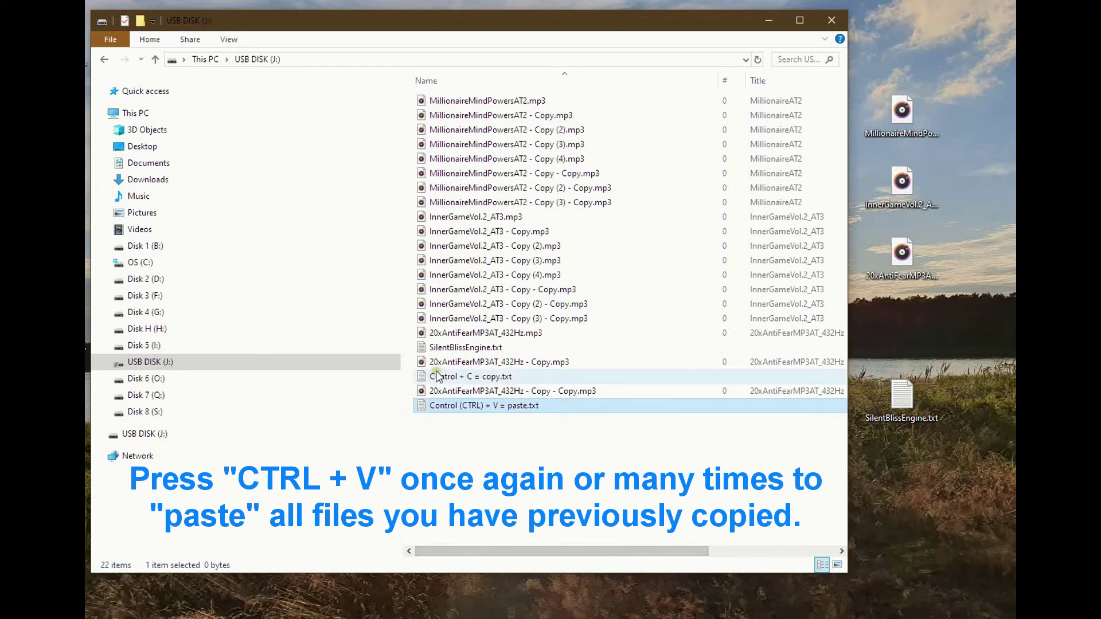
Paste two more copies of the 20xAntiFear track into the USB disk folder.
{"action": "left_click", "coordinate": [473, 394]}
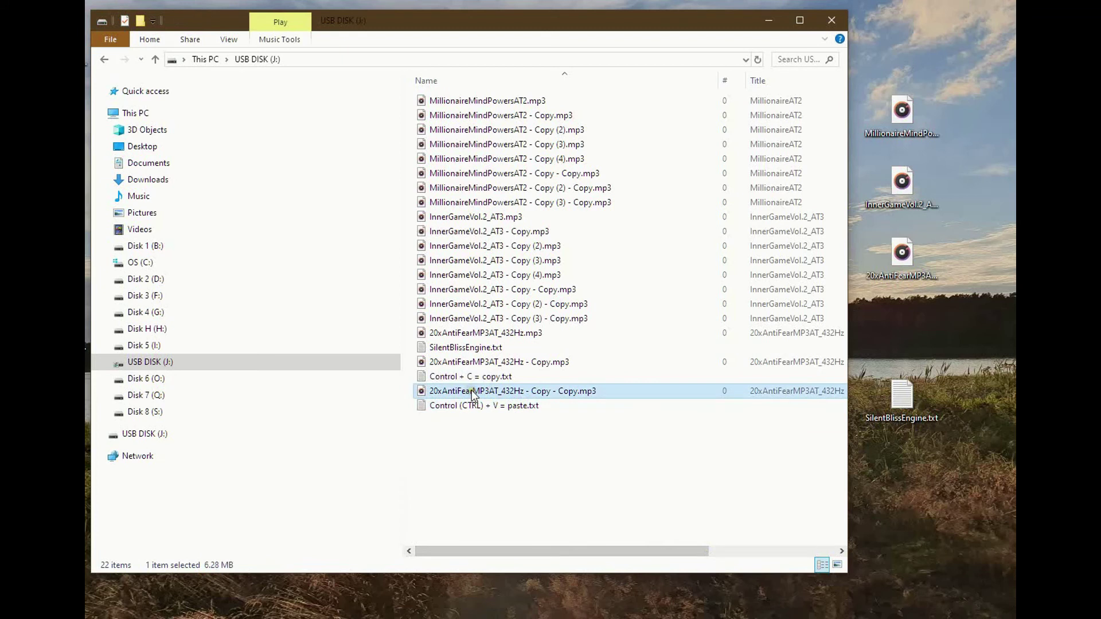
{"action": "left_click", "coordinate": [479, 433]}
{"action": "key", "text": "ctrl+v"}
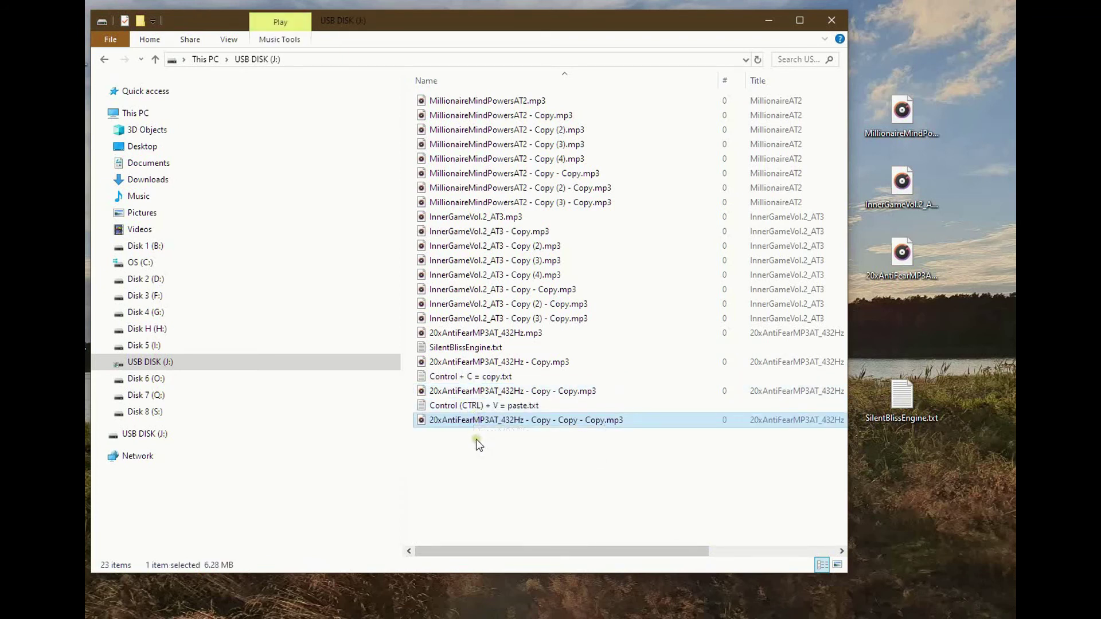
{"action": "key", "text": "ctrl+v"}
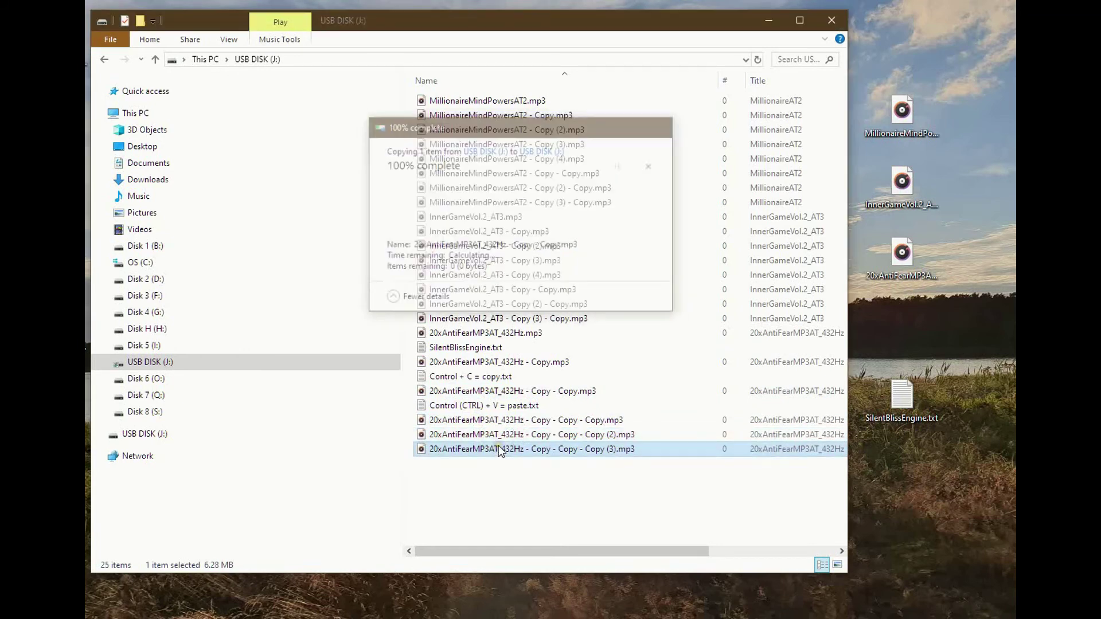
Scroll the file list right and select the audio tracks to compare their albums.
{"action": "left_click", "coordinate": [521, 474]}
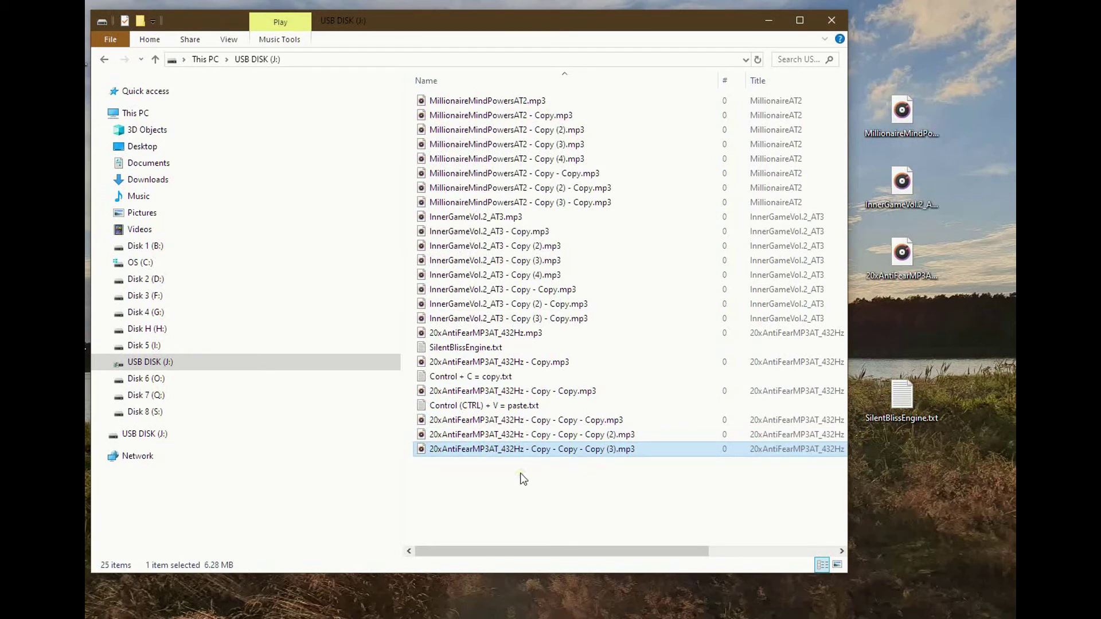
{"action": "left_click_drag", "start_coordinate": [647, 556], "coordinate": [770, 558]}
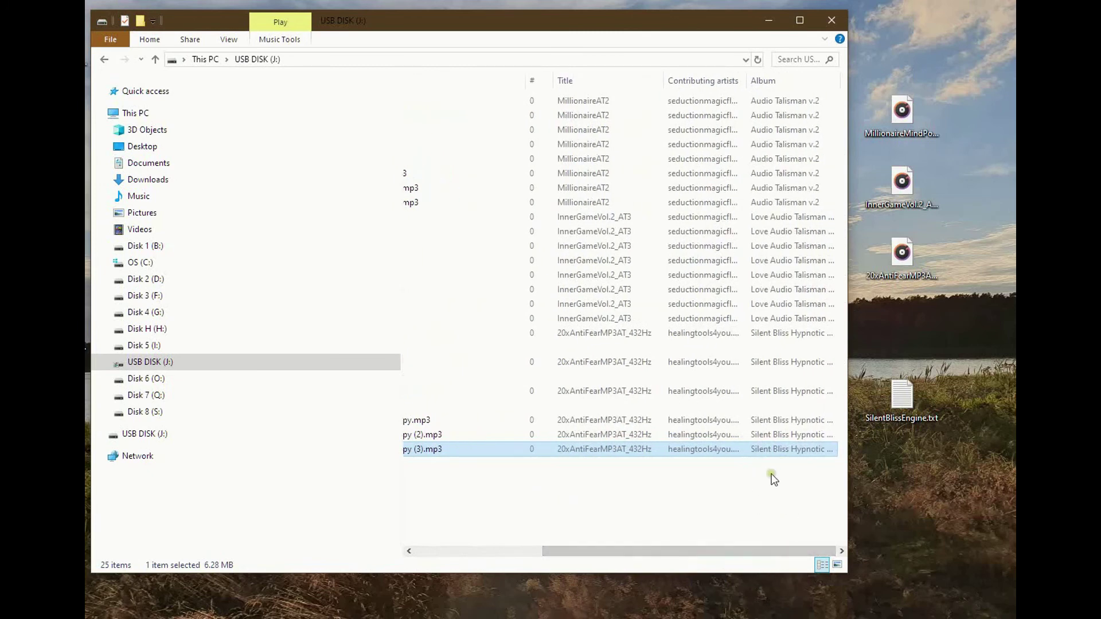
{"action": "left_click_drag", "start_coordinate": [802, 487], "coordinate": [791, 218]}
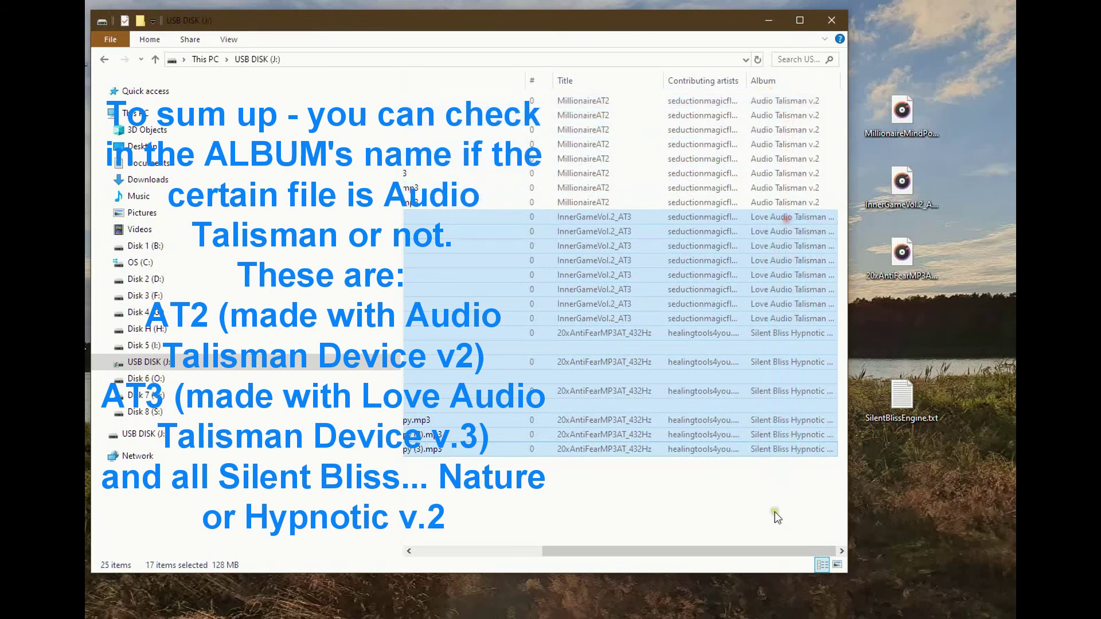
{"action": "left_click", "coordinate": [840, 482]}
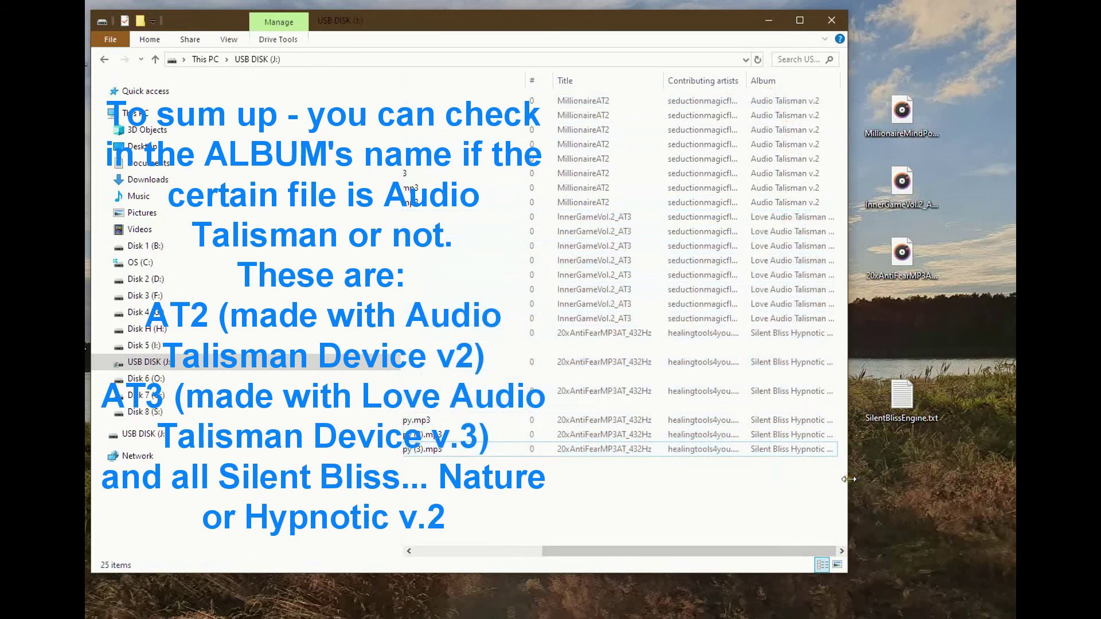
Widen the window, narrow Title and Contributing artists, and widen Album to show full names.
{"action": "left_click_drag", "start_coordinate": [848, 479], "coordinate": [899, 479]}
{"action": "left_click_drag", "start_coordinate": [798, 75], "coordinate": [794, 75]}
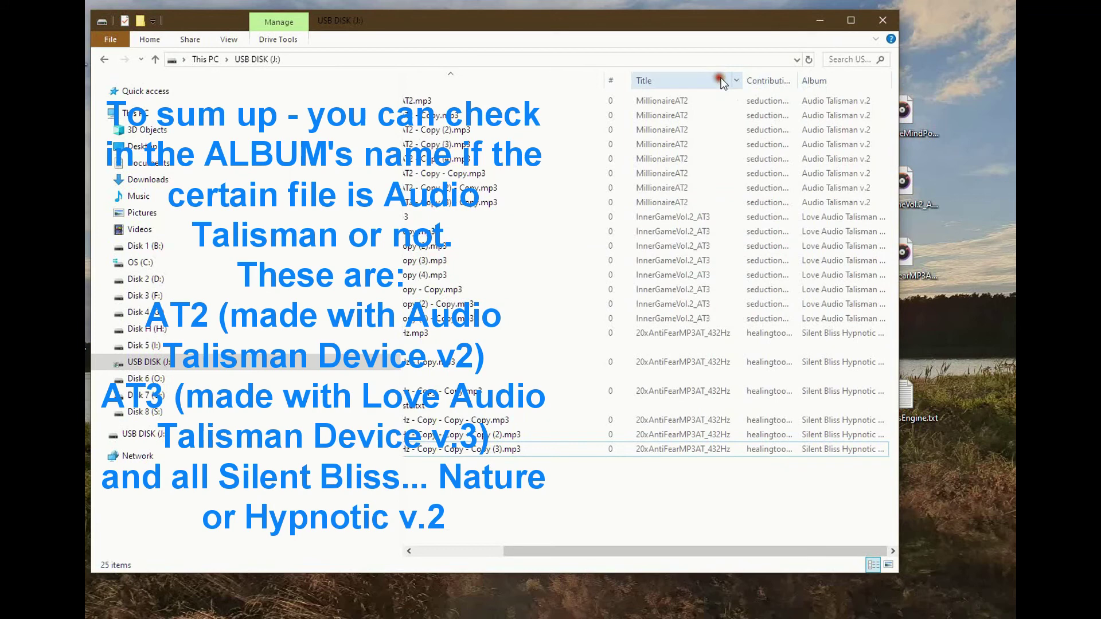
{"action": "left_click_drag", "start_coordinate": [752, 81], "coordinate": [923, 106]}
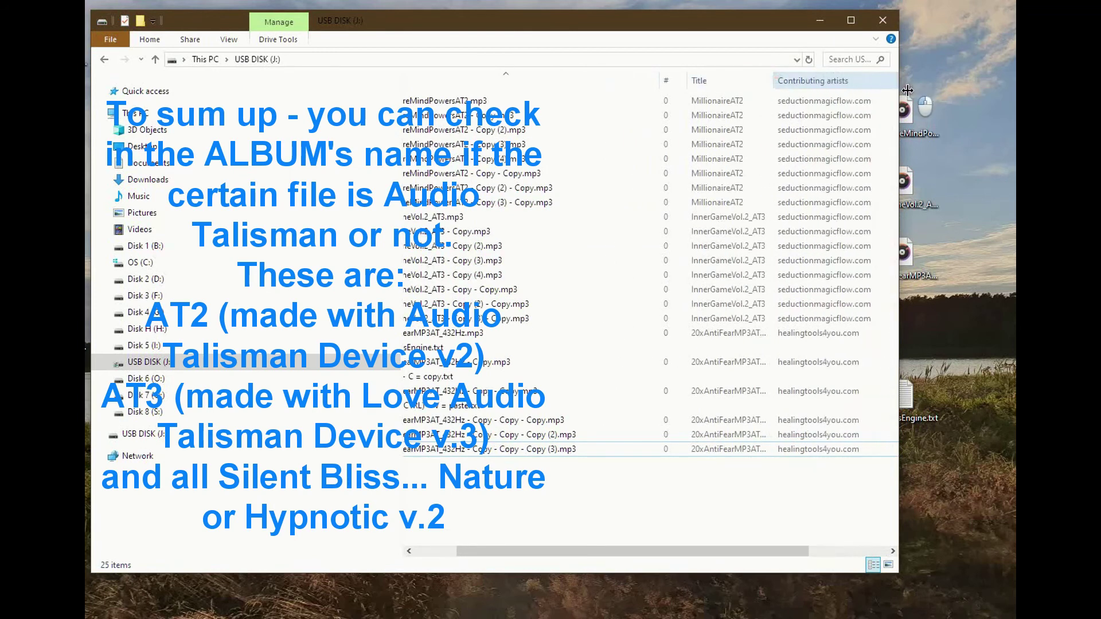
{"action": "left_click_drag", "start_coordinate": [755, 551], "coordinate": [863, 551]}
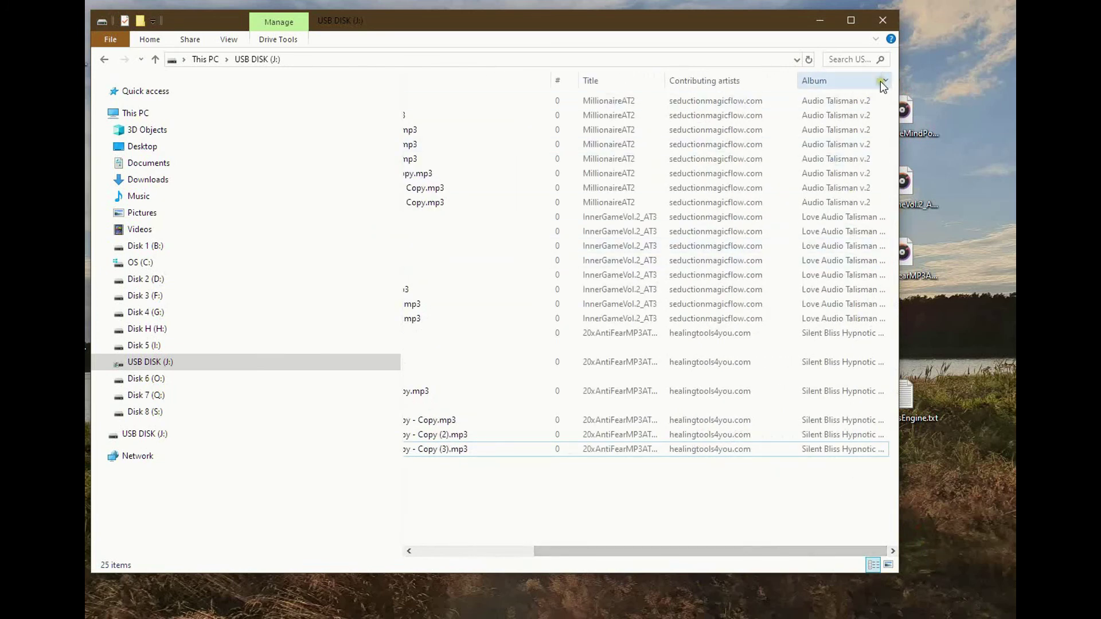
{"action": "left_click_drag", "start_coordinate": [892, 80], "coordinate": [945, 87]}
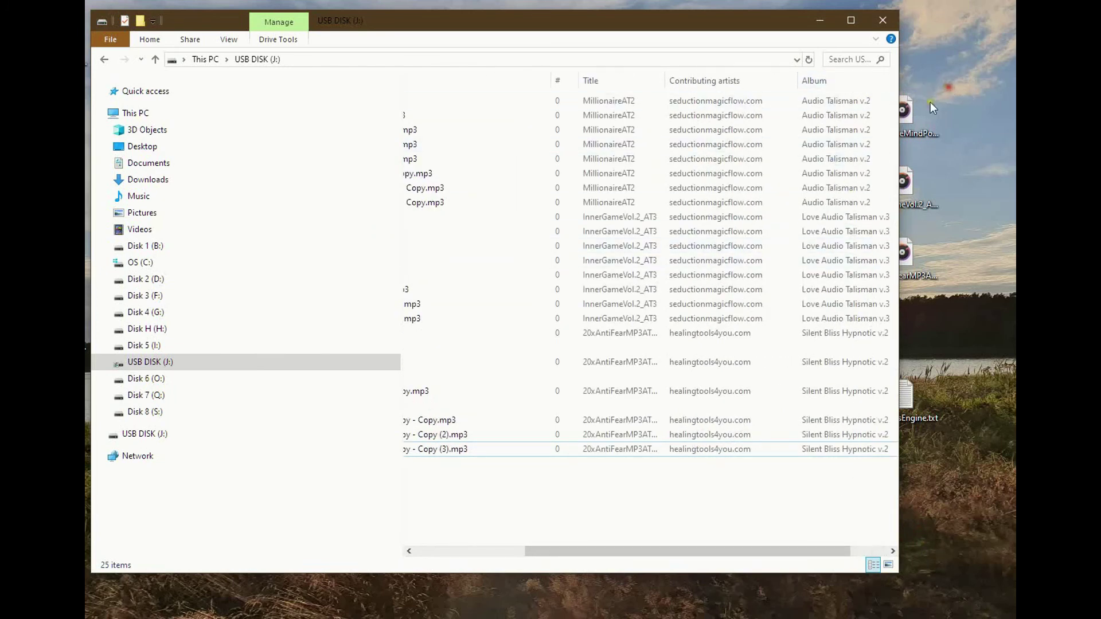